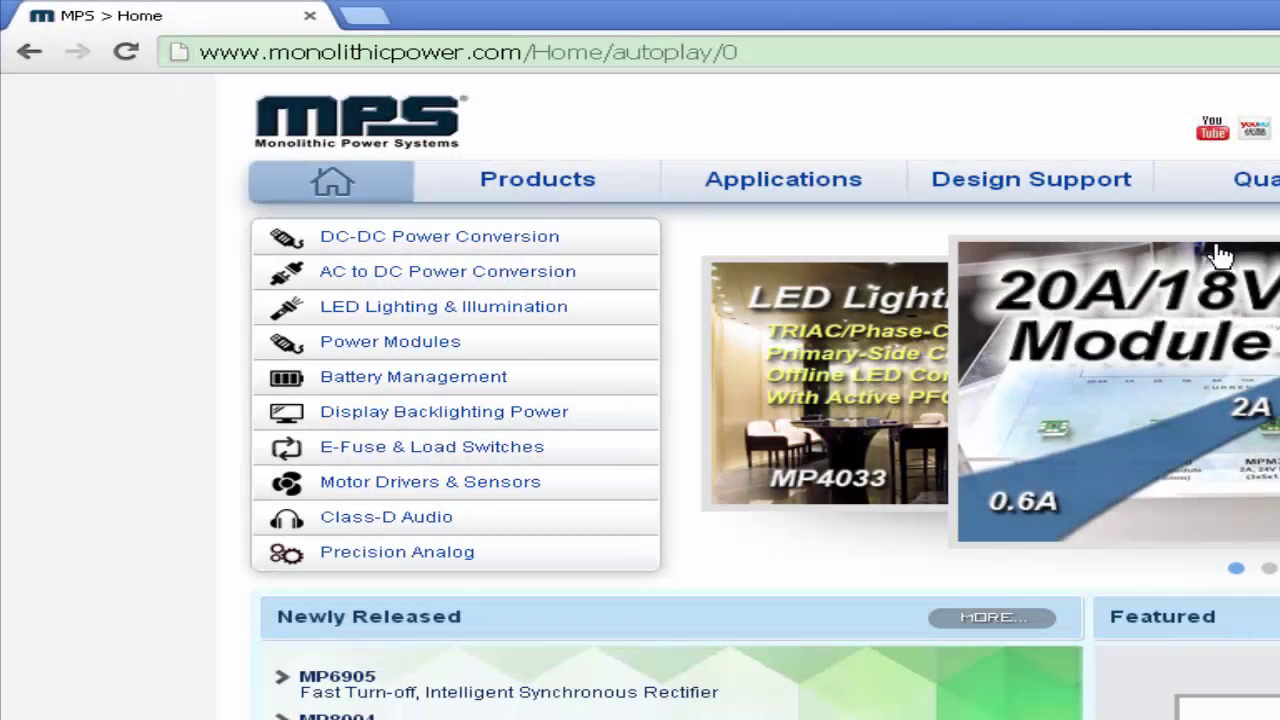
Step: Open the AC/DC Design Support page on the MPS website and scroll down to the Download Center
mouse_move(1077, 196)
left_click(1081, 289)
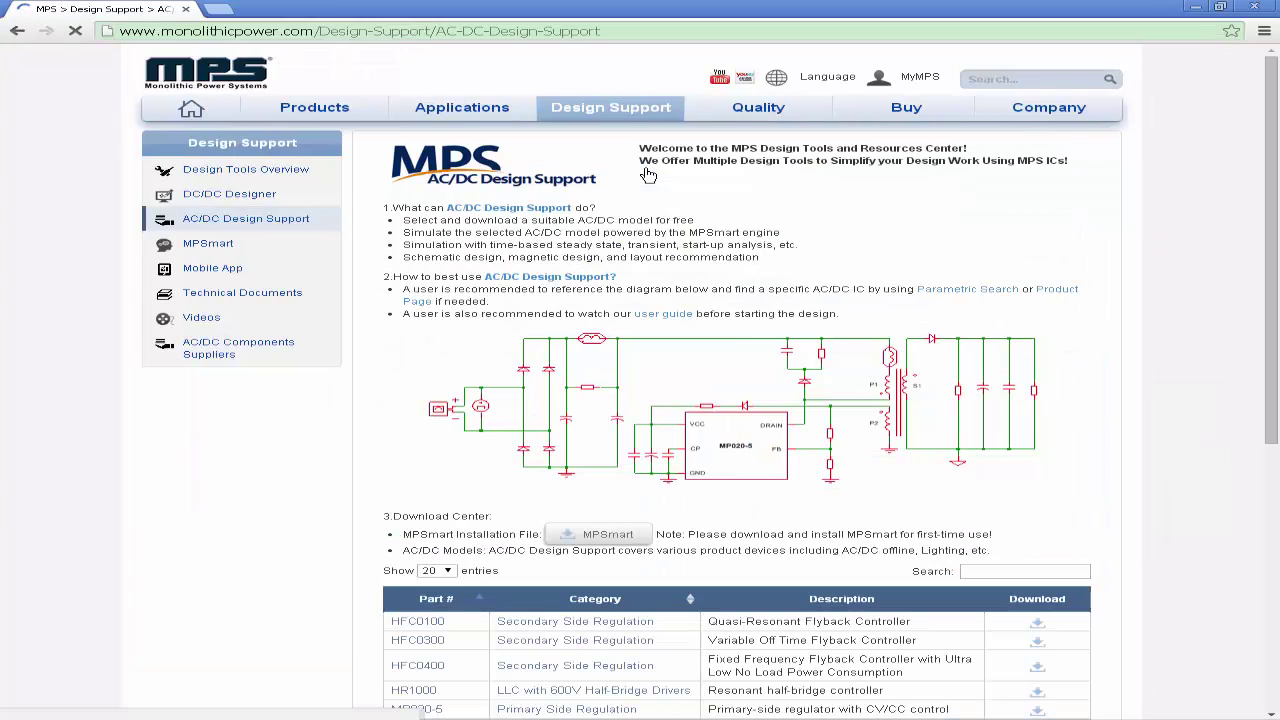
scroll(1124, 325, "down", 2)
scroll(1124, 325, "down", 2)
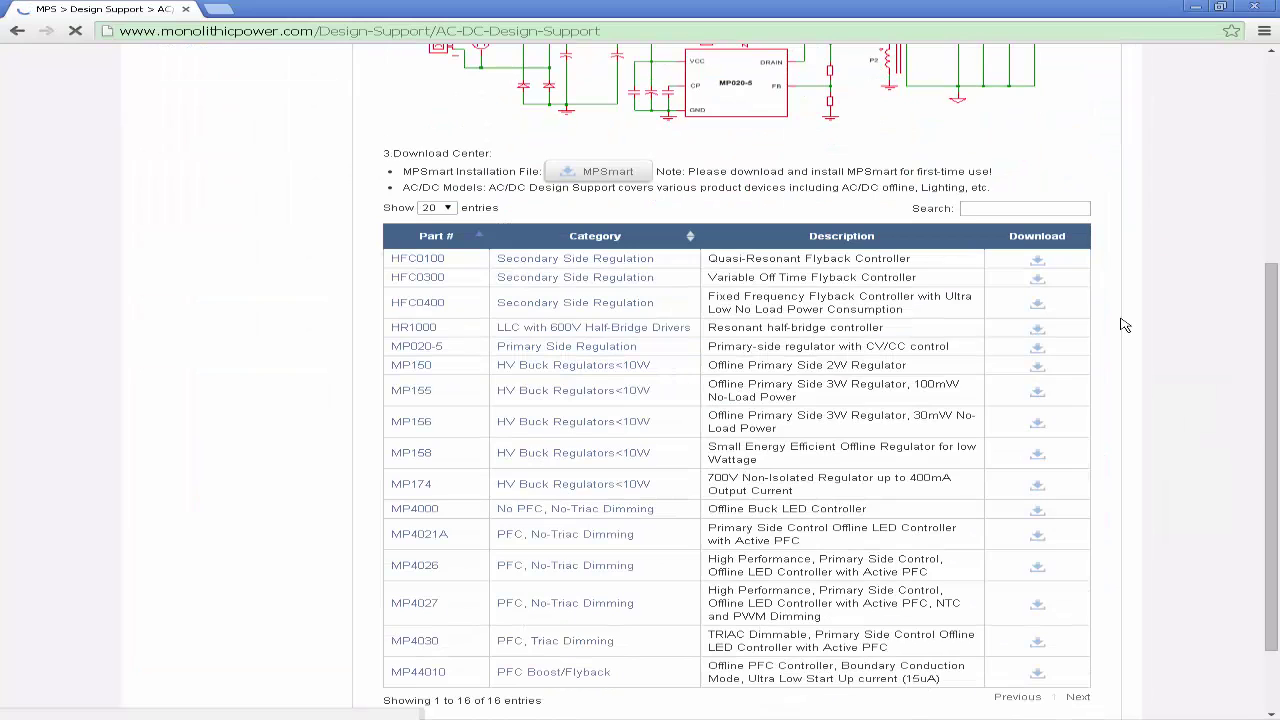
scroll(1124, 325, "down", 1)
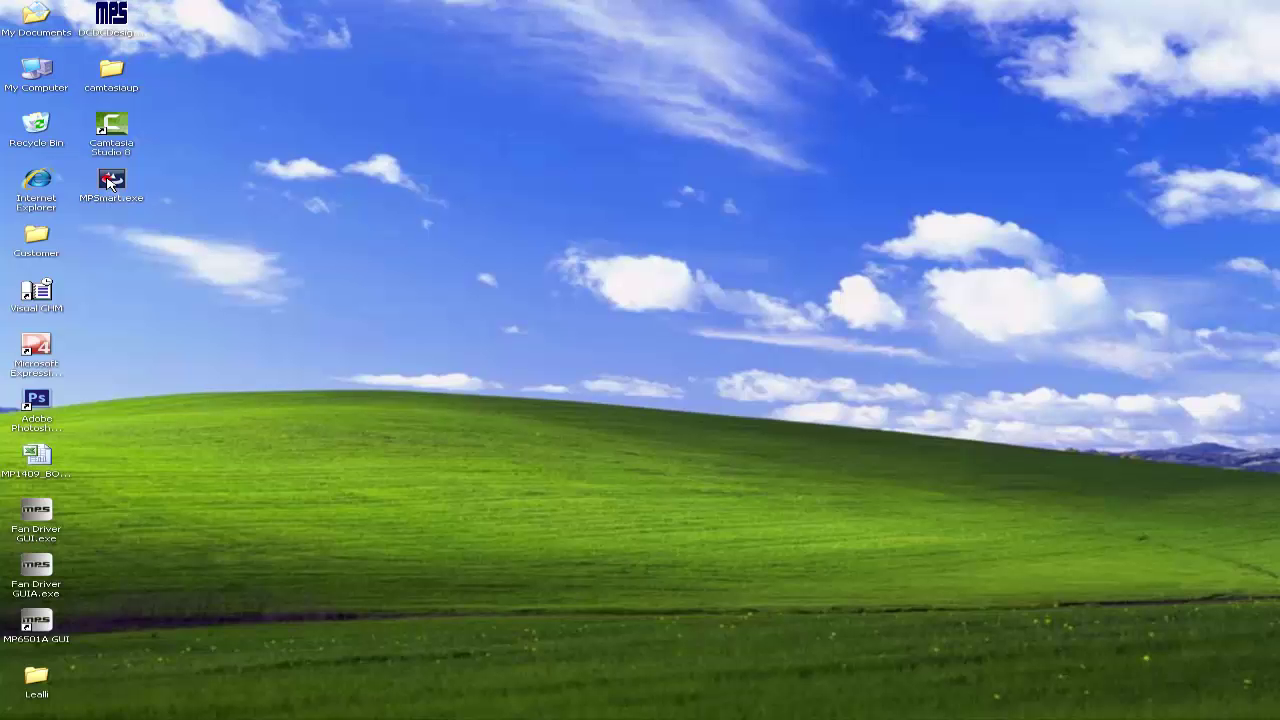
Step: Install MPSmart from MPSmart.exe and launch MPSmart 7.20, dismissing the first-run dialog and splash
double_click(110, 183)
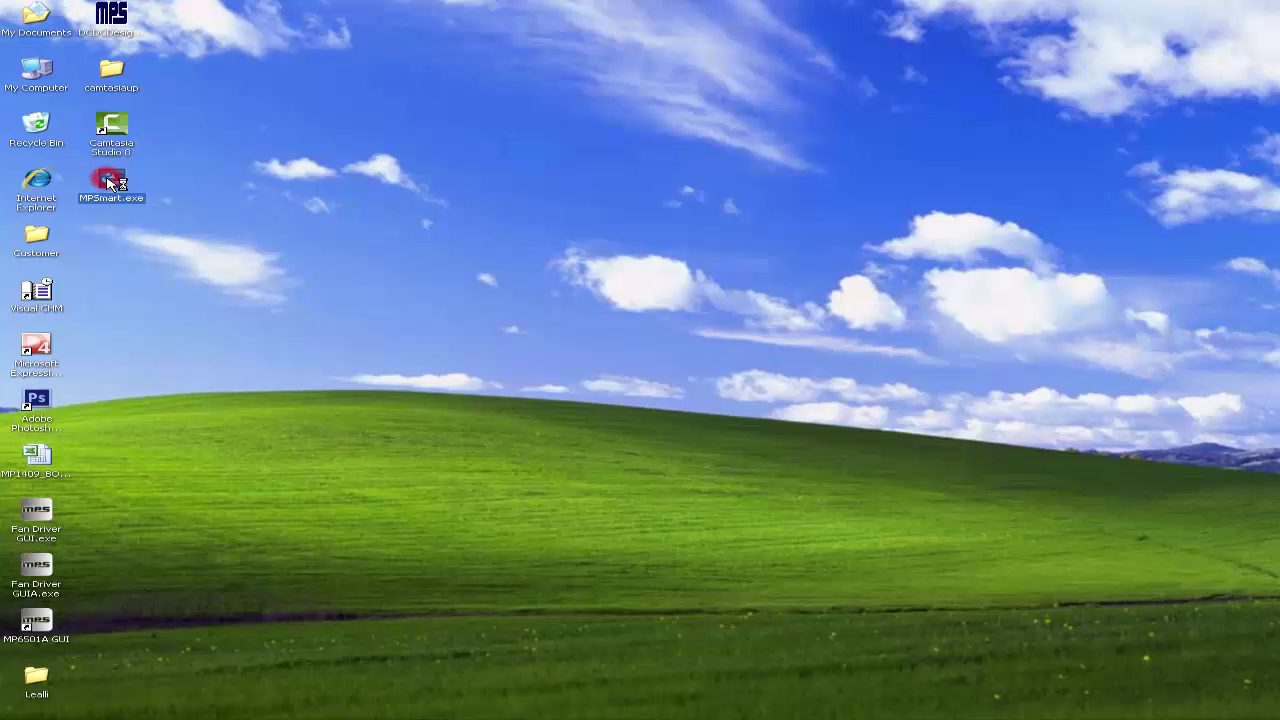
left_click(694, 385)
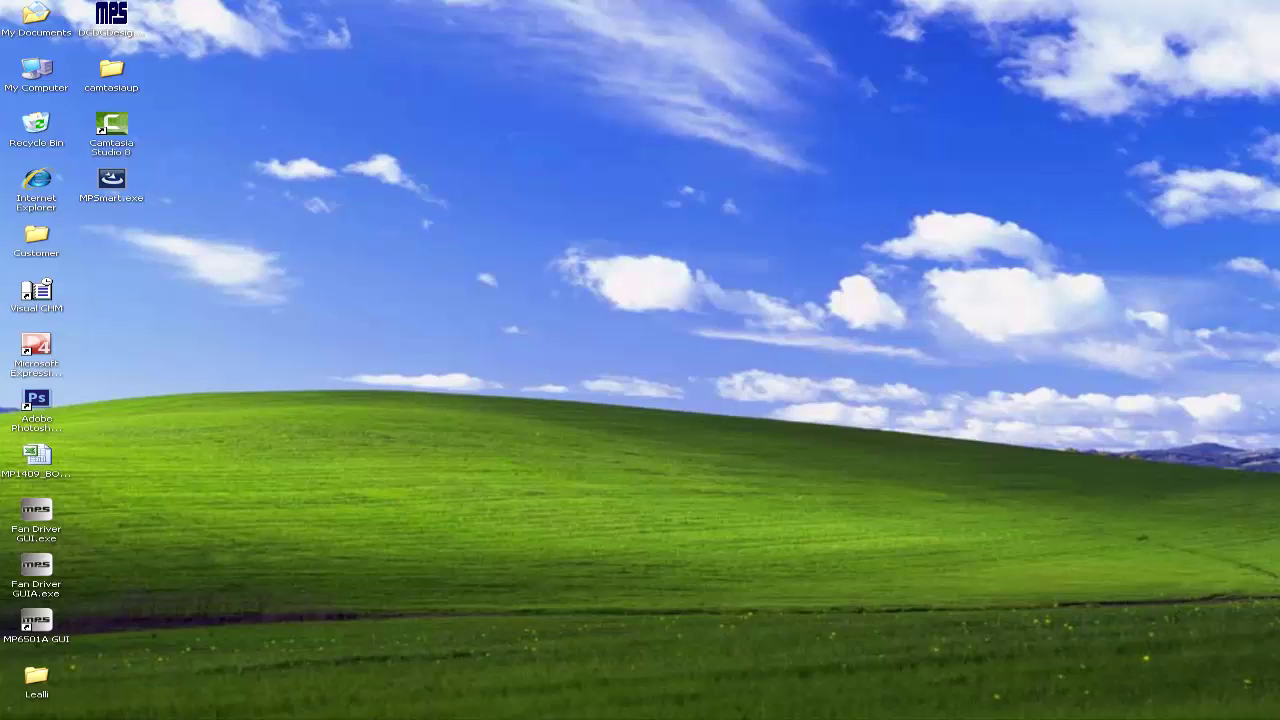
left_click(130, 713)
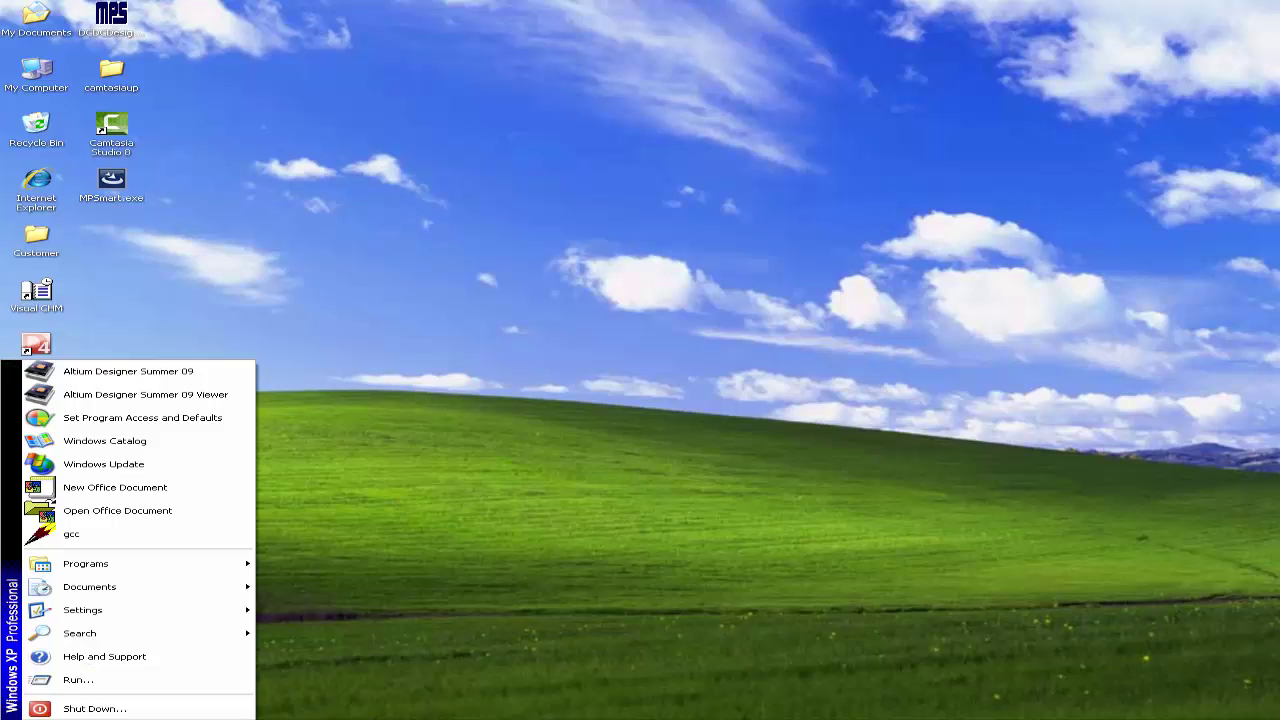
mouse_move(135, 573)
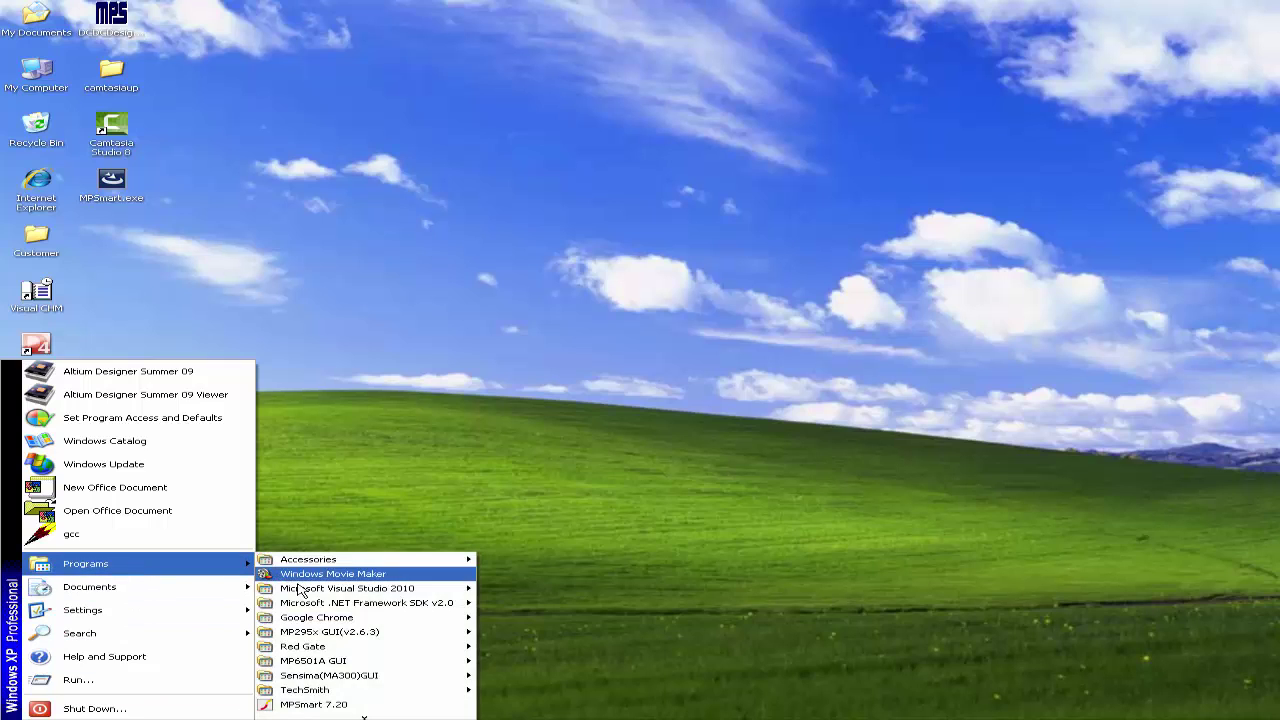
left_click(305, 705)
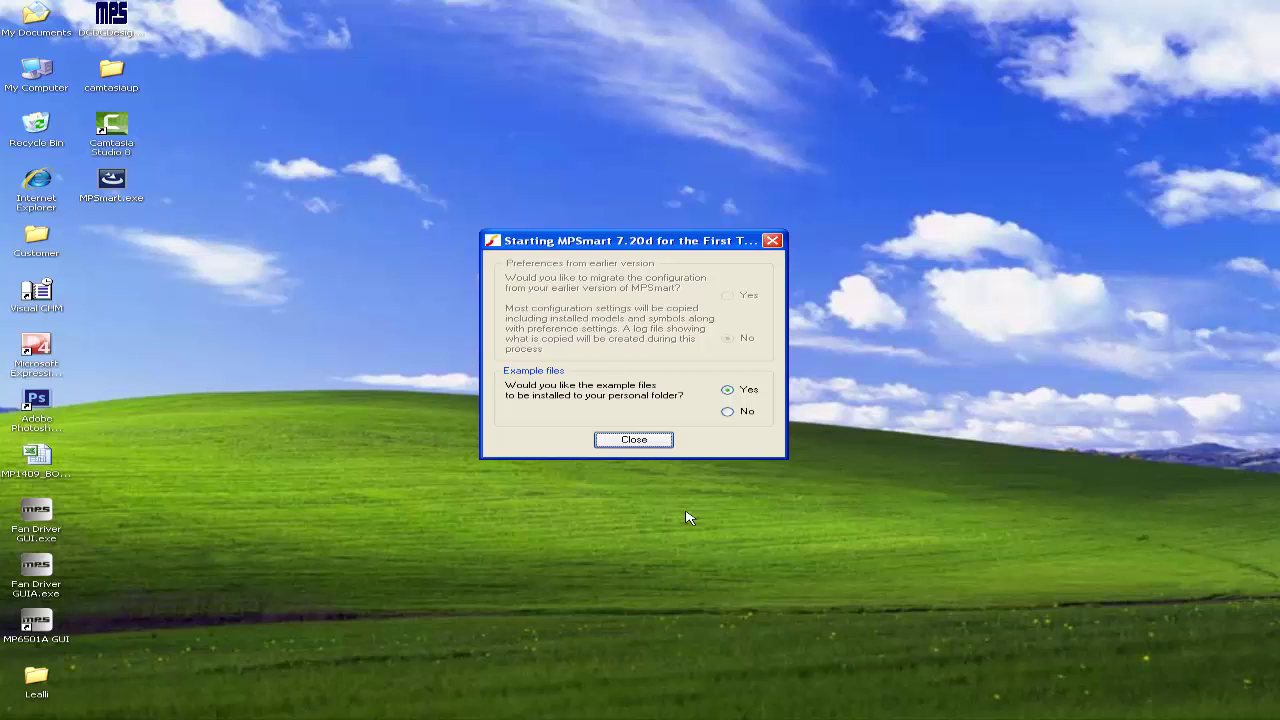
left_click(646, 440)
left_click(638, 404)
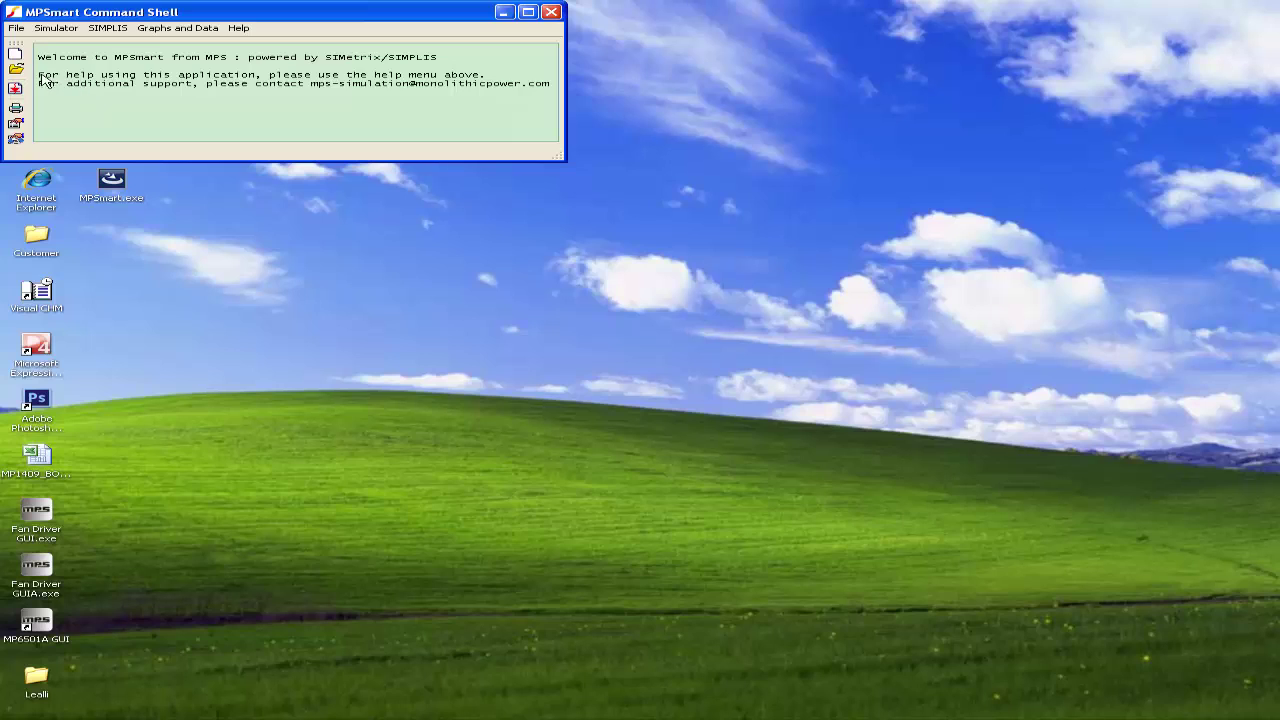
Step: Browse the Open Schematic dialog into the Examples-72 > SIMPLIS > MPS example folders
left_click(16, 69)
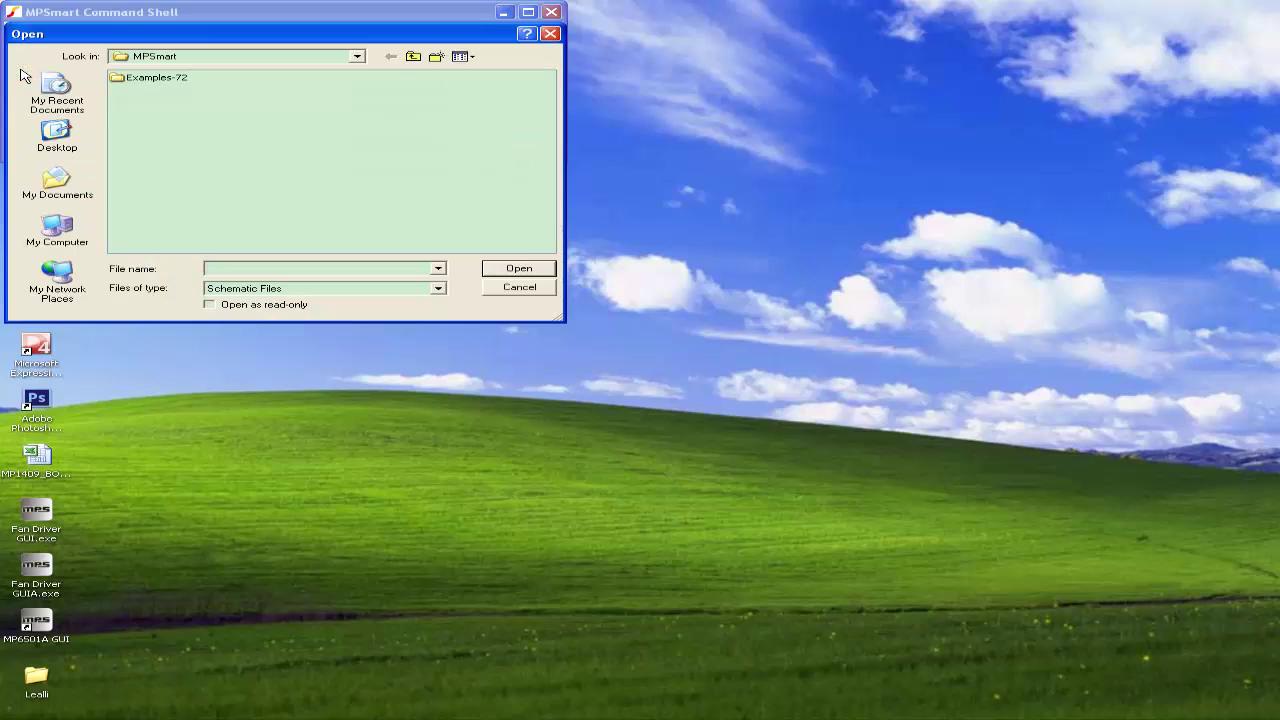
double_click(168, 78)
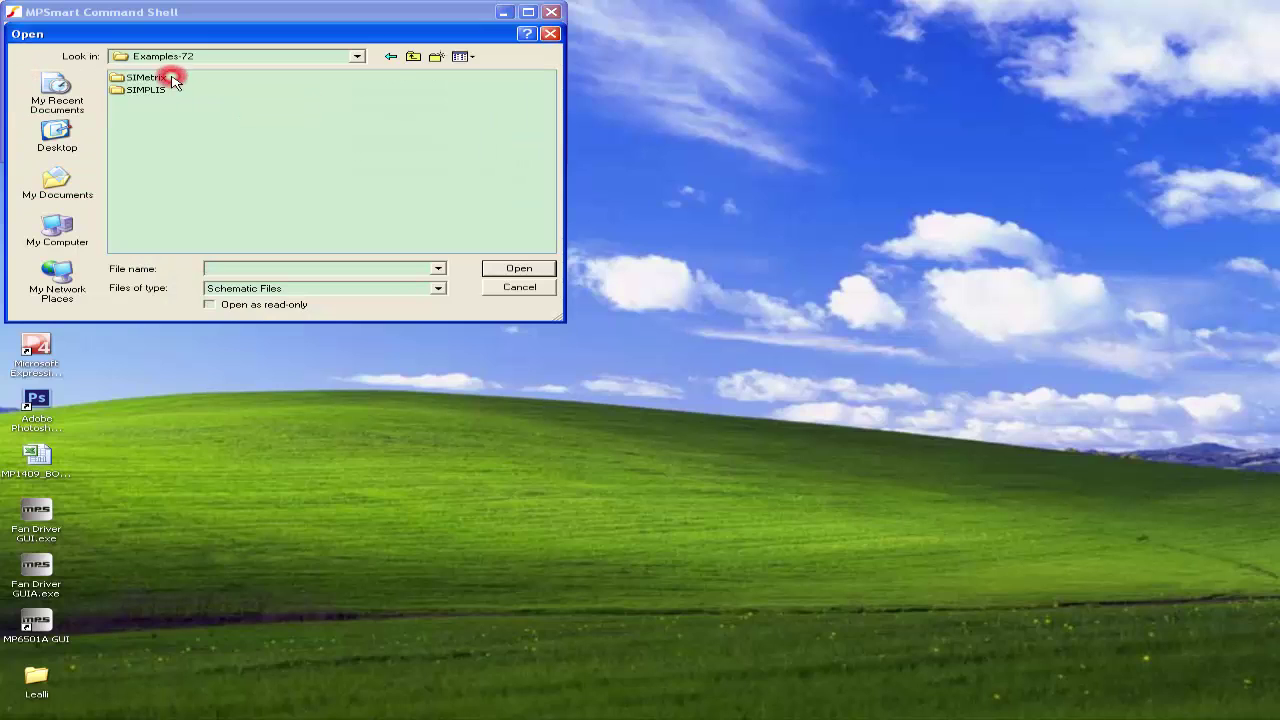
left_click(157, 90)
double_click(157, 90)
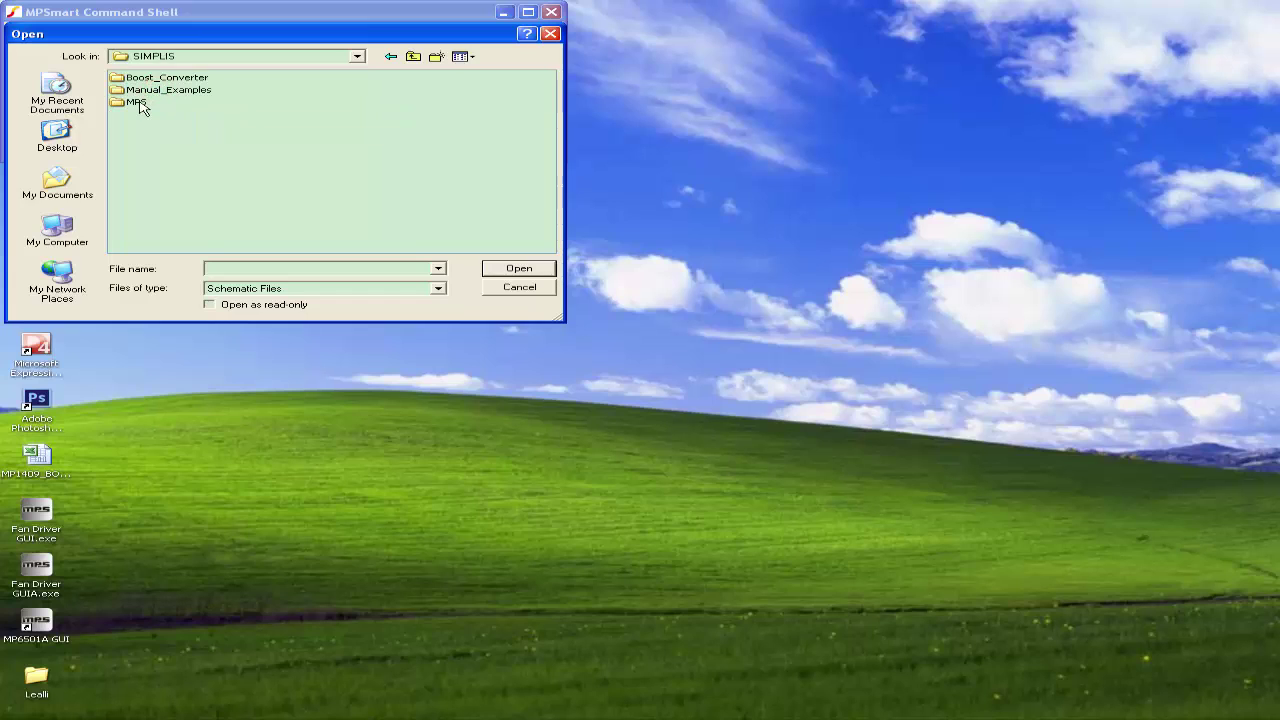
left_click(140, 103)
double_click(140, 103)
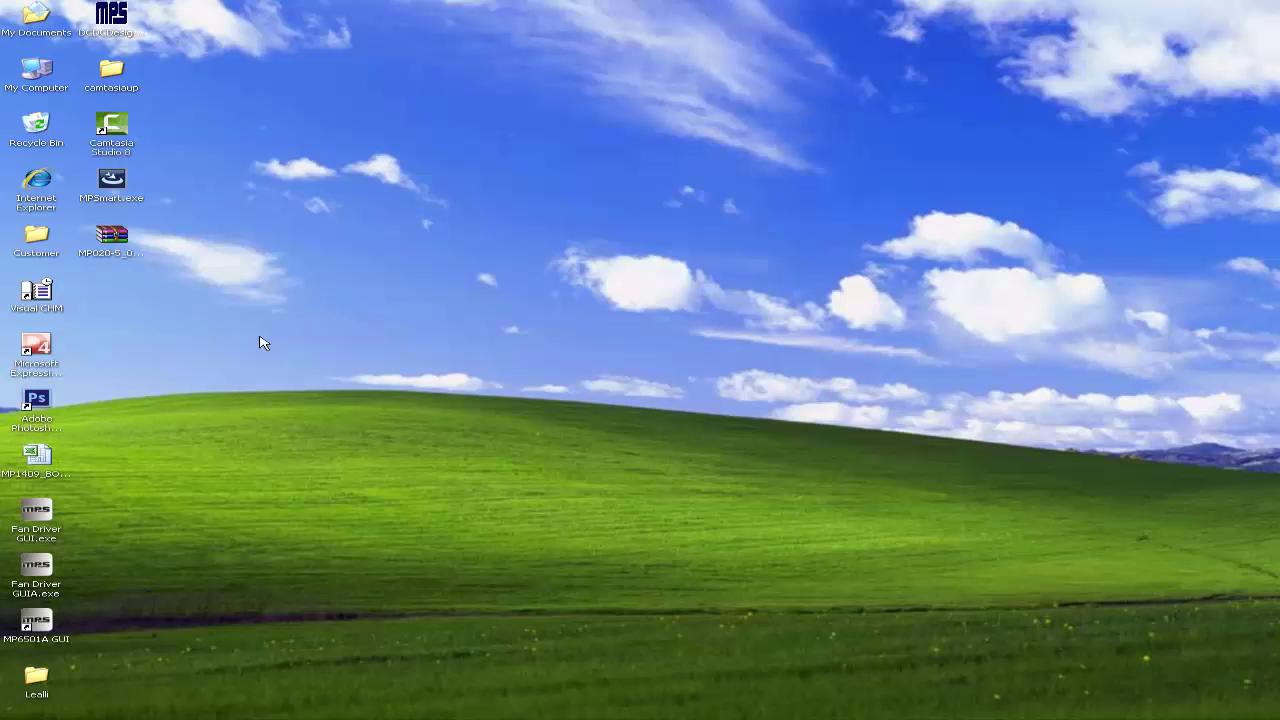
Step: Extract the MP020-5 archive onto the desktop and open the extracted folder
right_click(124, 241)
left_click(162, 292)
double_click(112, 290)
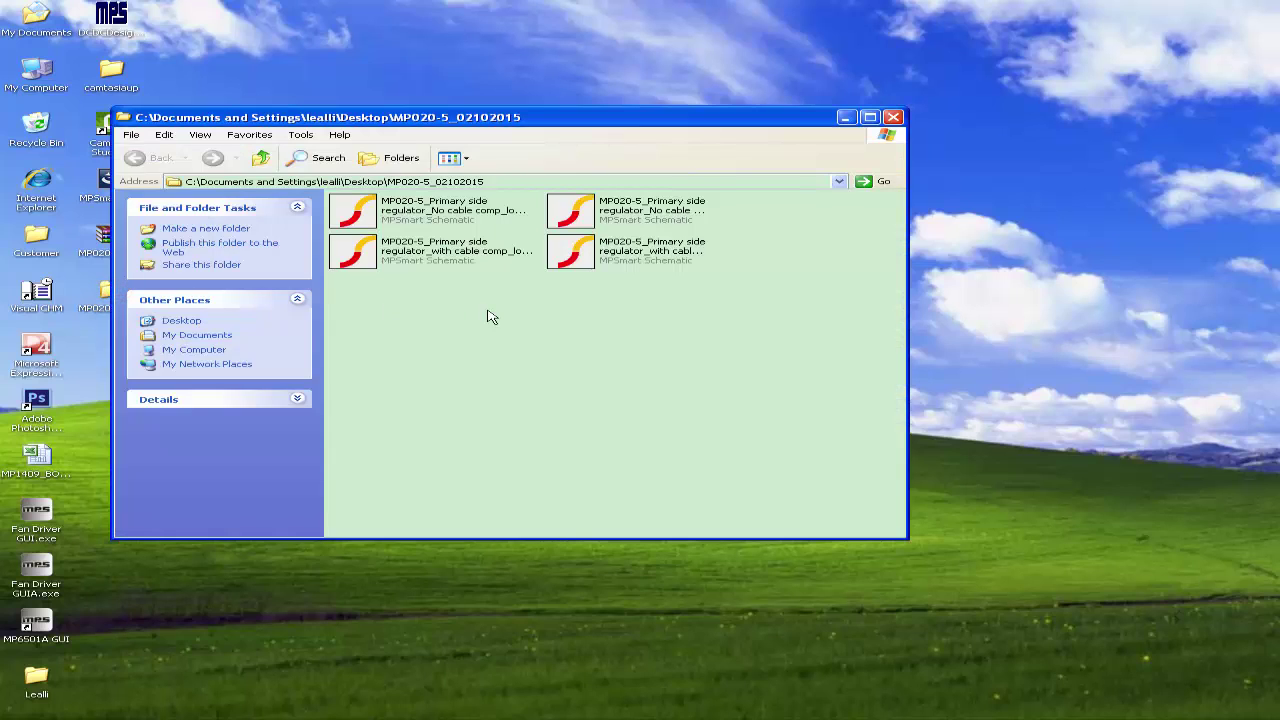
Step: Open 'No cable comp_load transient.sxsch' in MPSmart and maximize the Schematic Editor
right_click(408, 216)
left_click(432, 237)
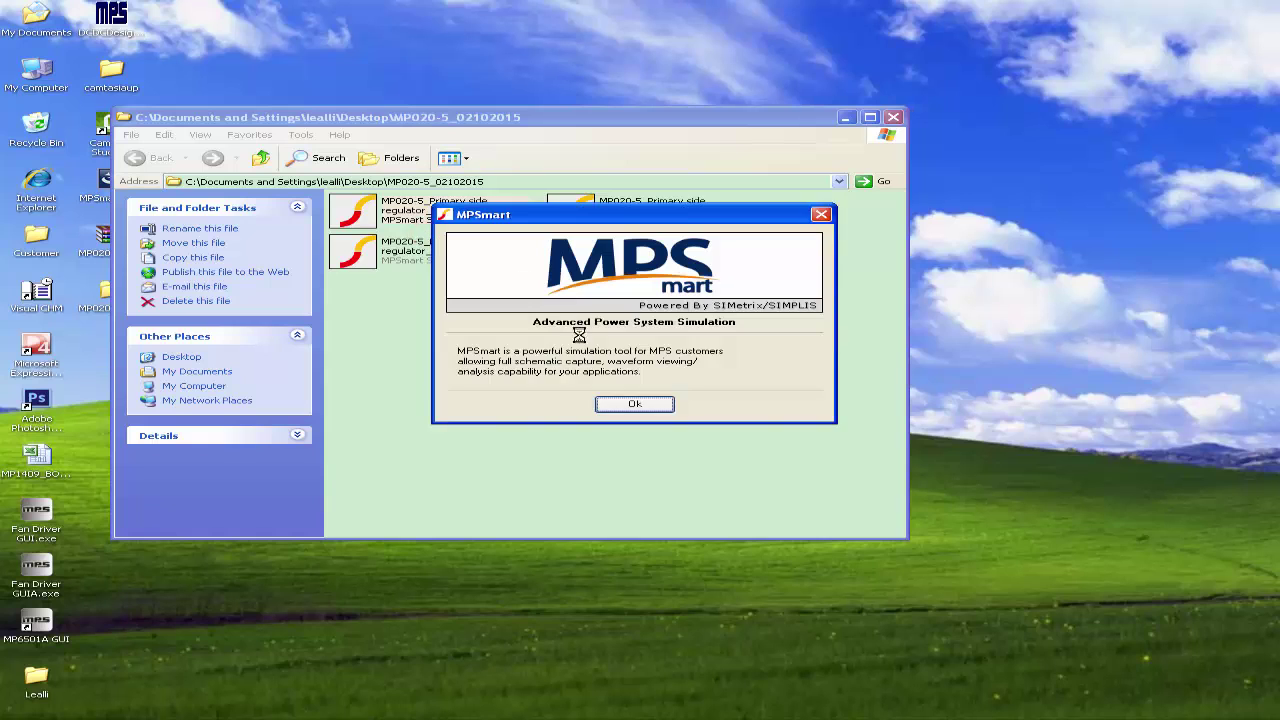
left_click(635, 405)
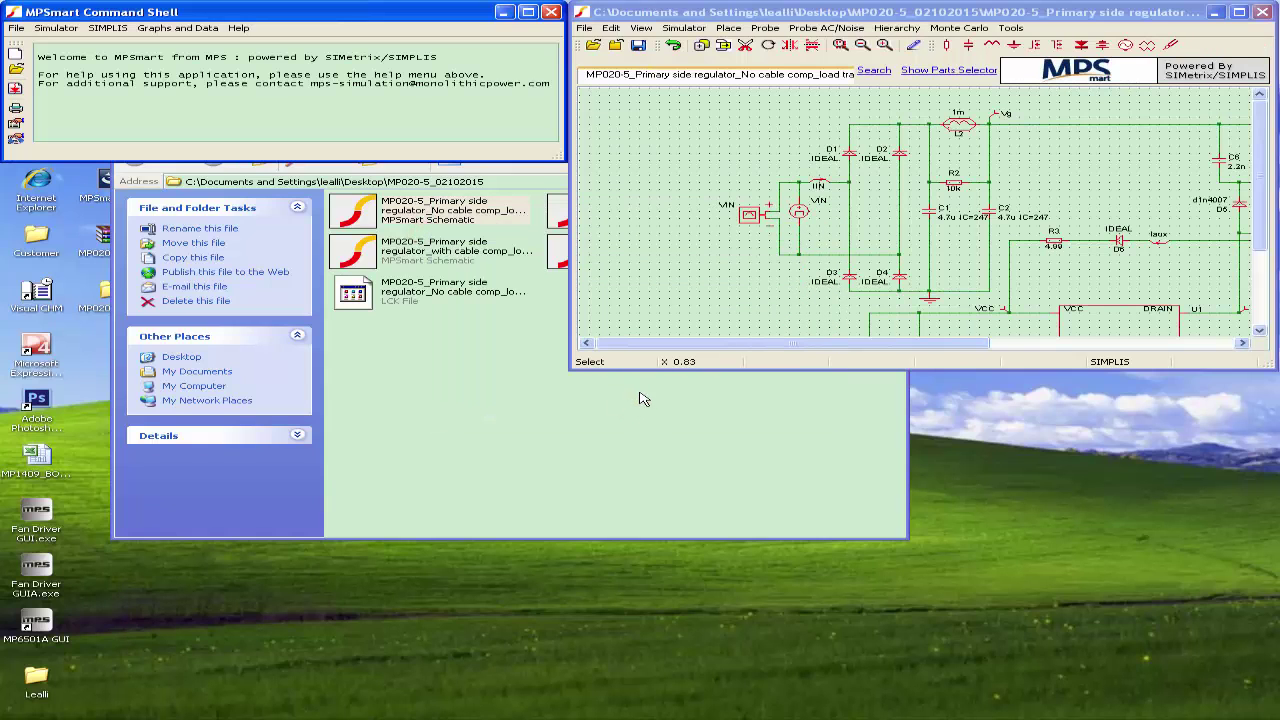
double_click(990, 12)
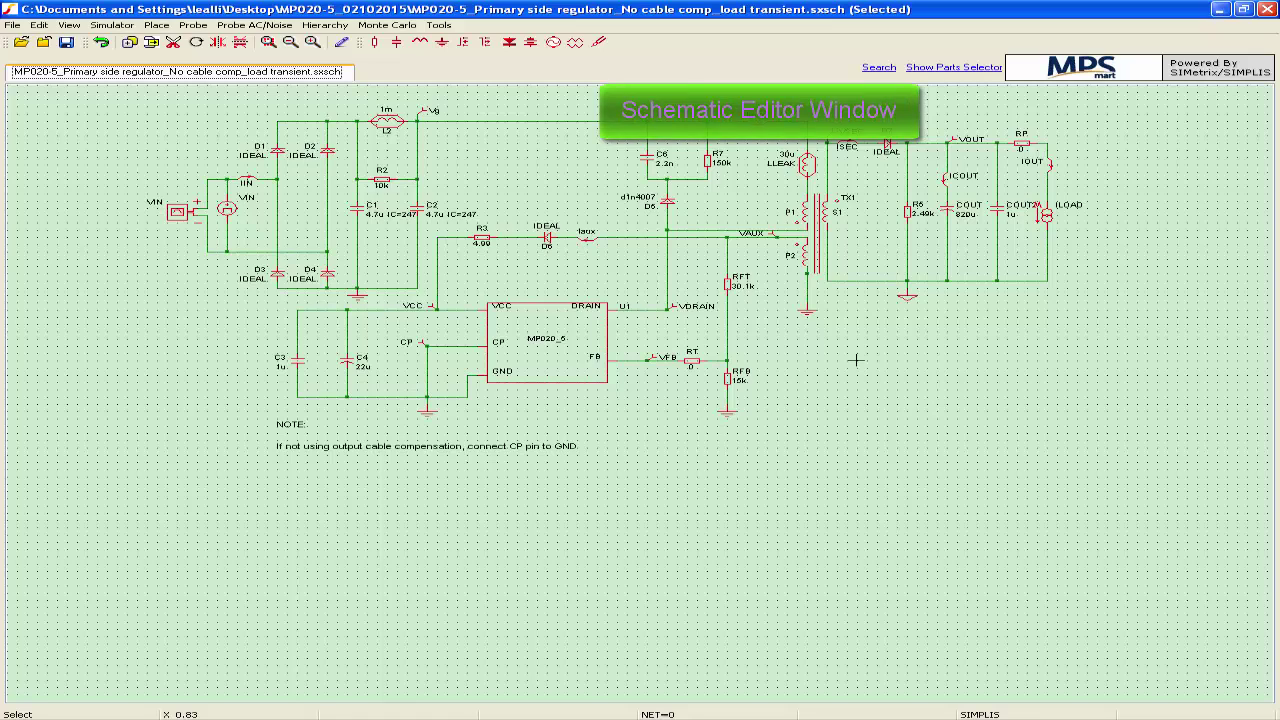
Step: Change inductor L2's inductance from 1m to 2m
left_click(393, 121)
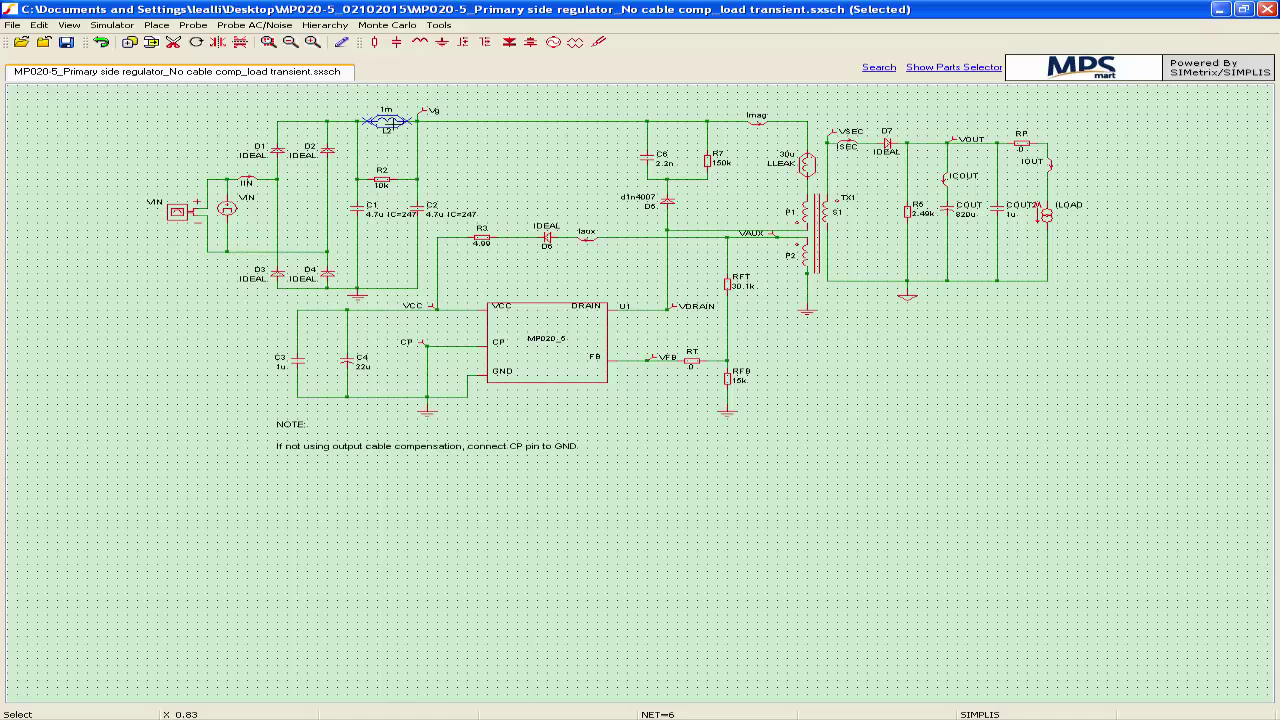
double_click(393, 121)
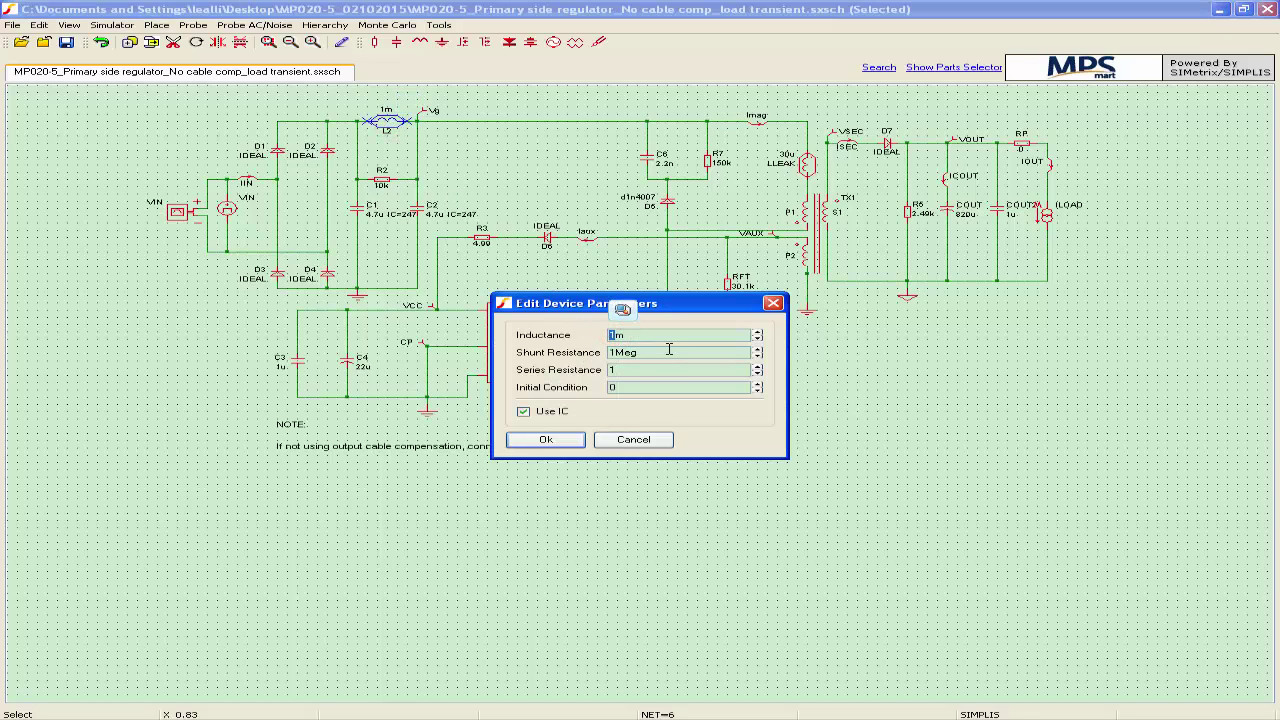
type("2m")
left_click(546, 440)
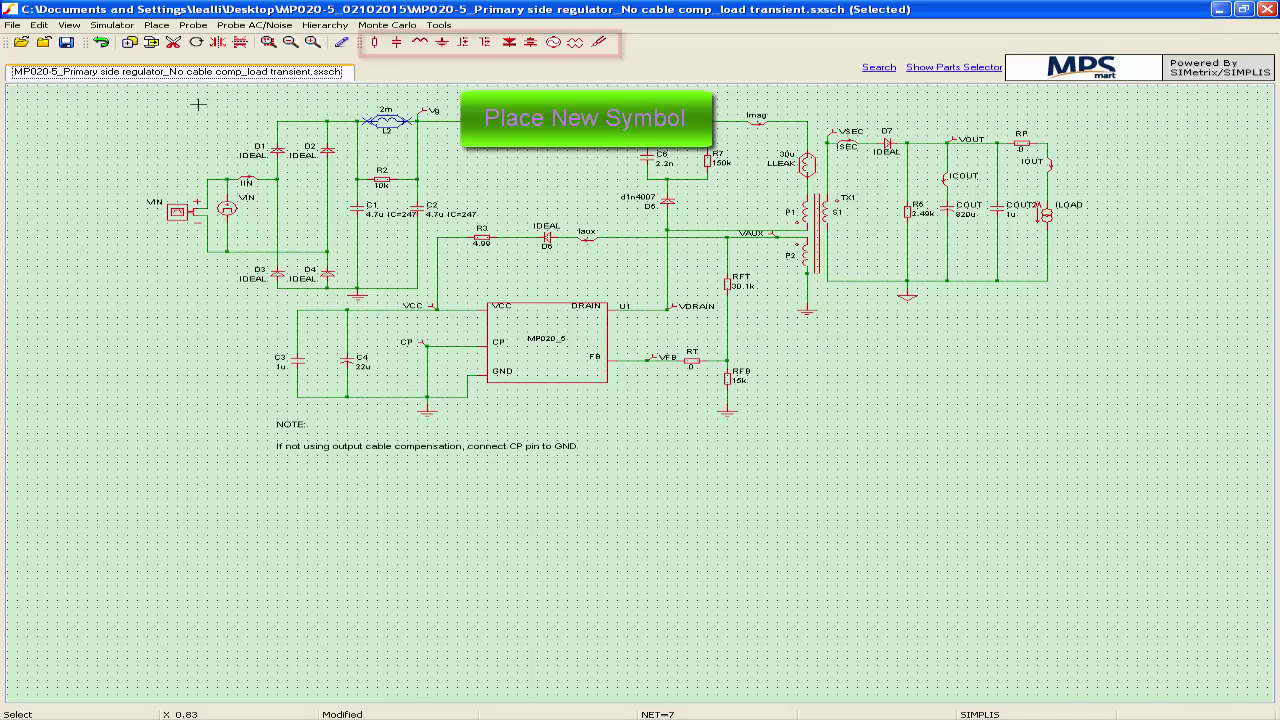
Step: Bring up the Choose Analysis dialog from the simulation options without placing any symbol
left_click(155, 25)
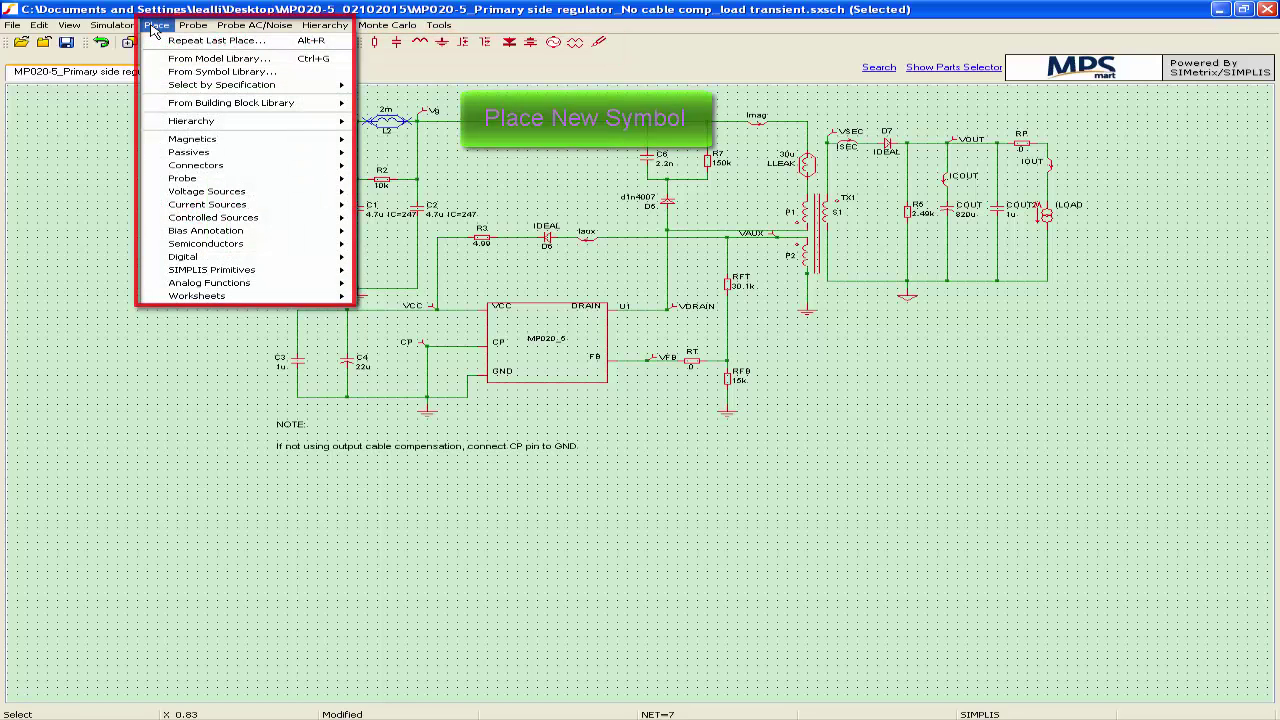
left_click(95, 157)
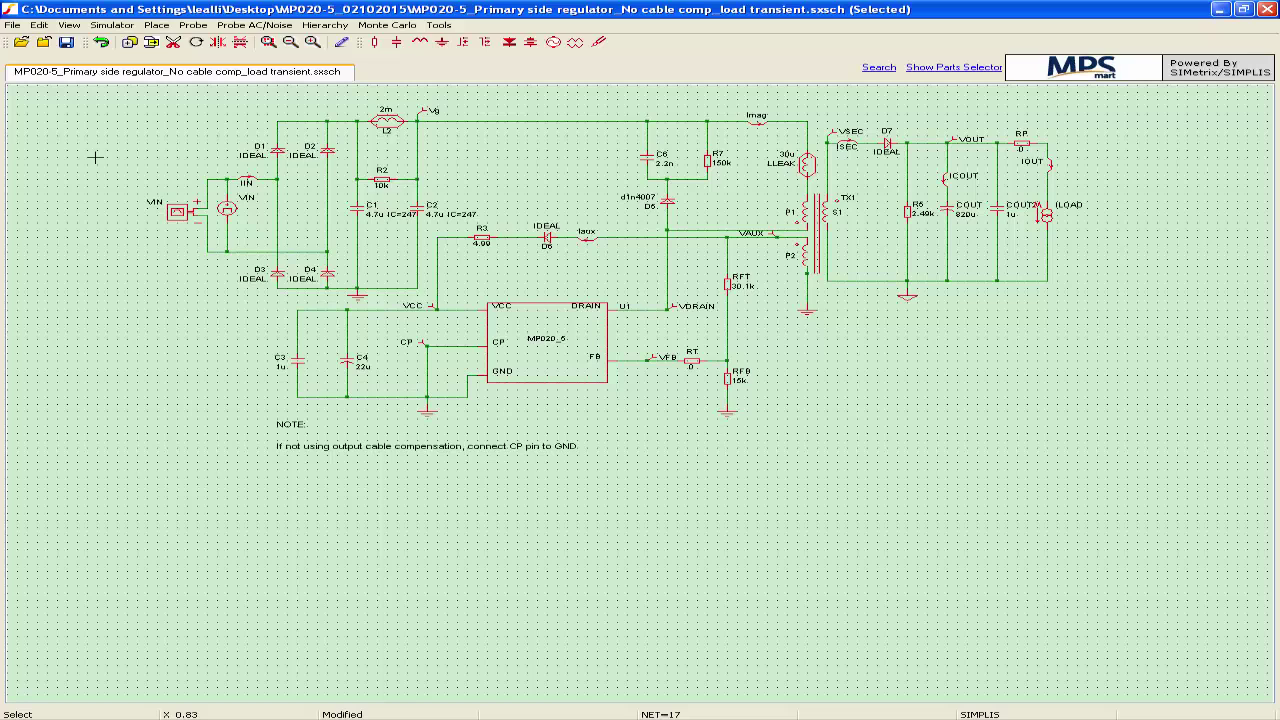
left_click(112, 25)
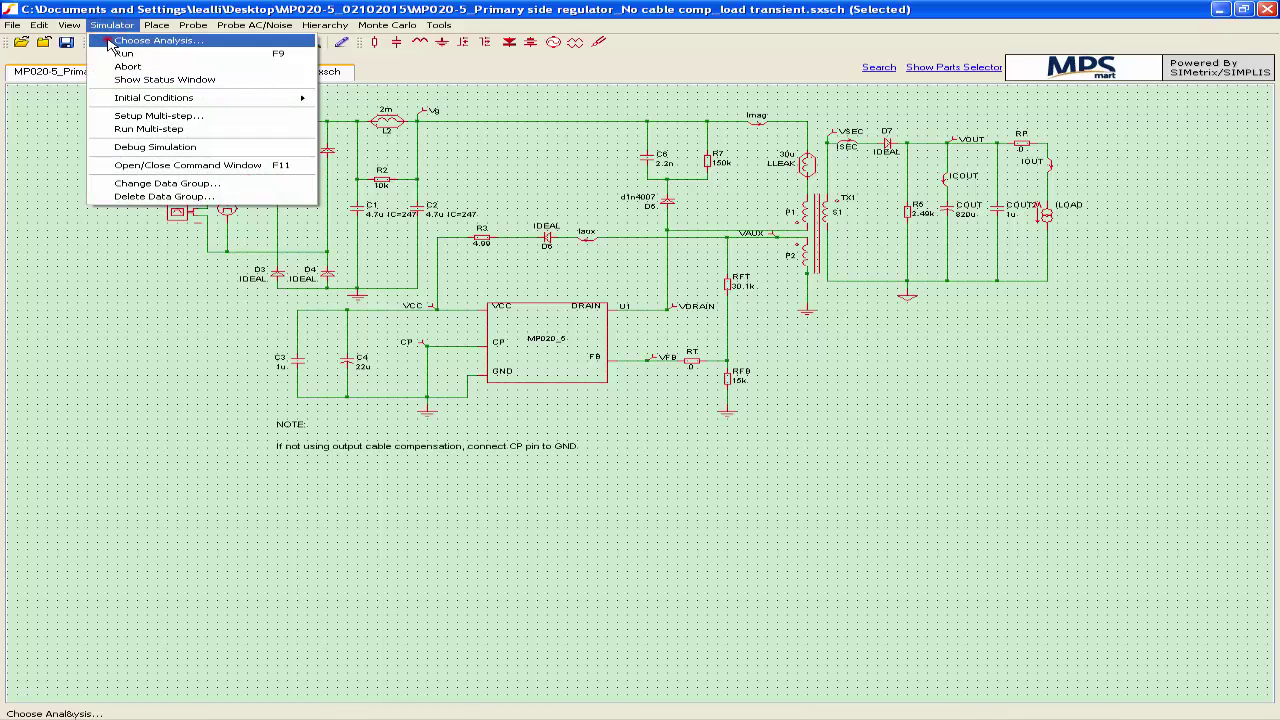
left_click(113, 46)
Step: Toggle the POP, AC and Transient analysis checkboxes, ending with Transient enabled
left_click(754, 297)
left_click(754, 298)
left_click(754, 299)
left_click(753, 262)
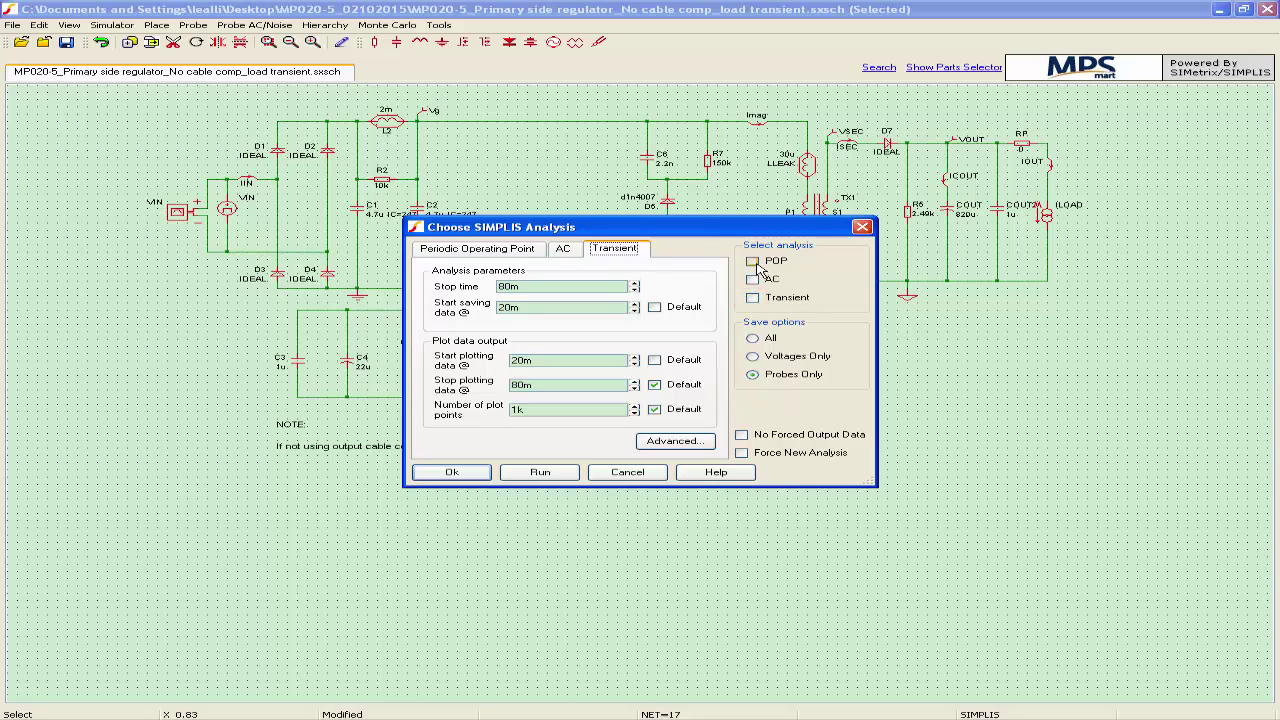
left_click(755, 281)
left_click(755, 281)
left_click(754, 298)
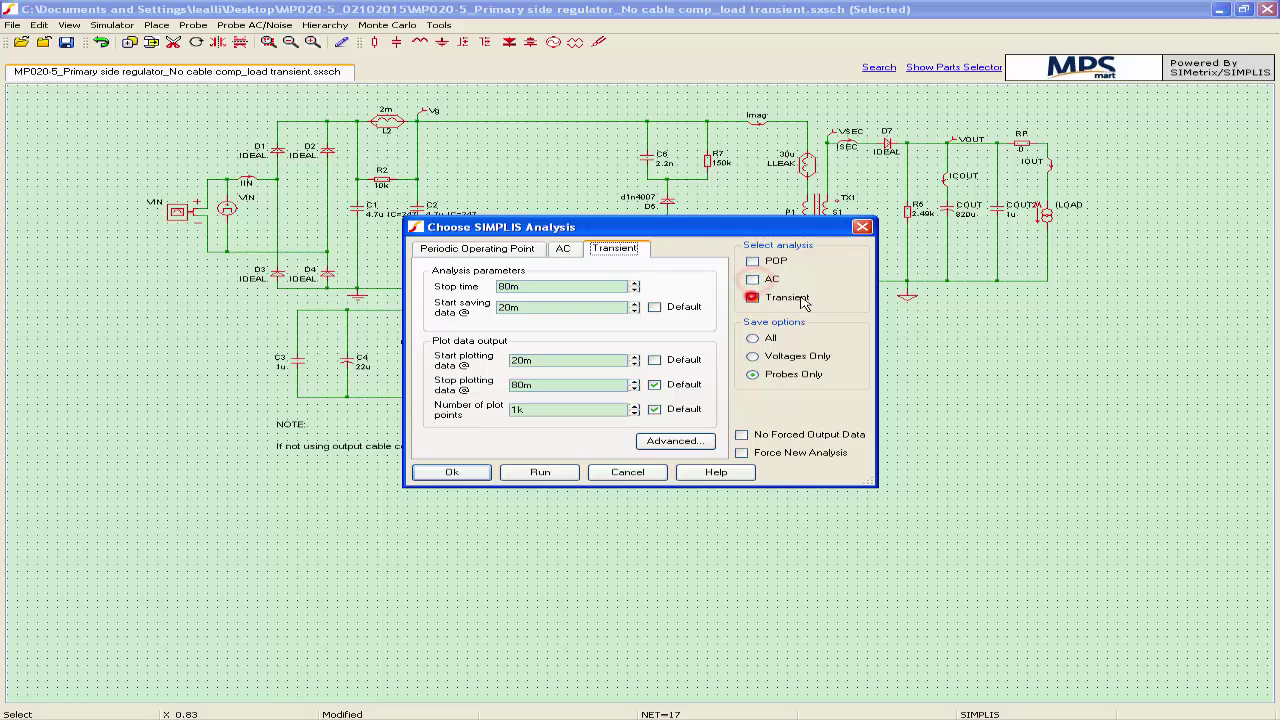
Step: Review the POP, AC and Transient settings (80m stop, save from 20m) and run the simulation
left_click(518, 251)
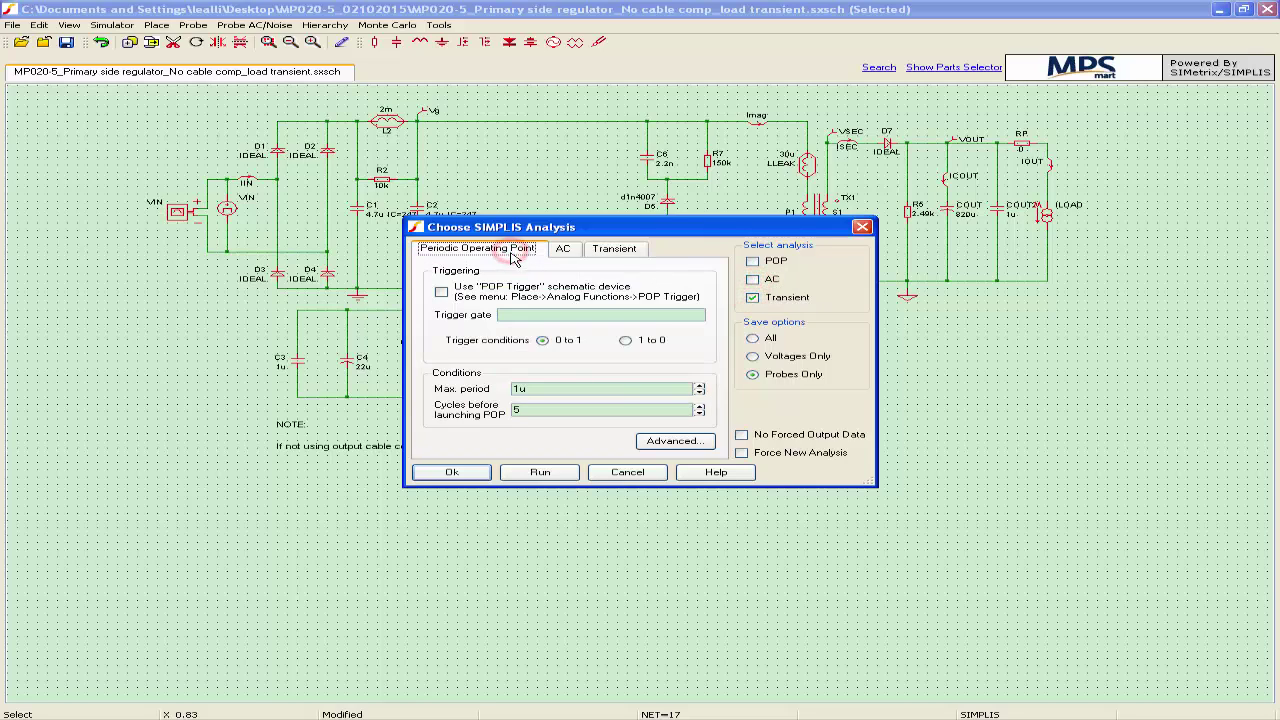
left_click(564, 254)
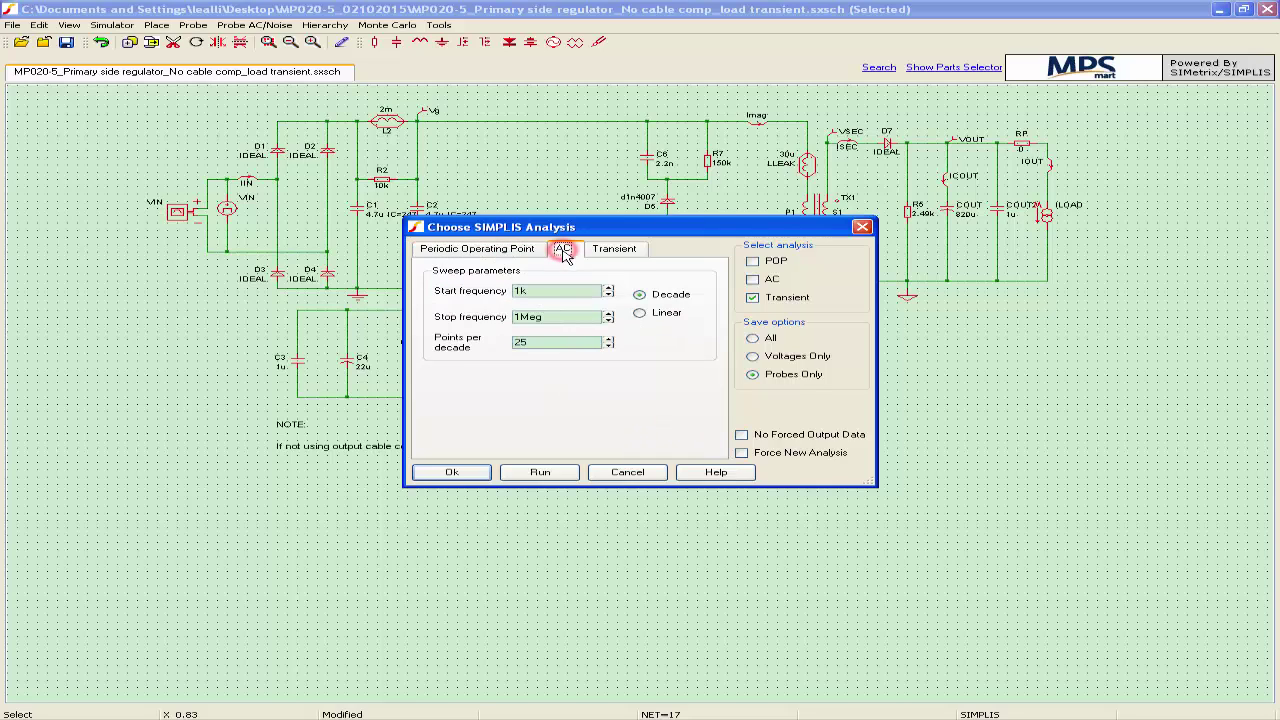
left_click(632, 252)
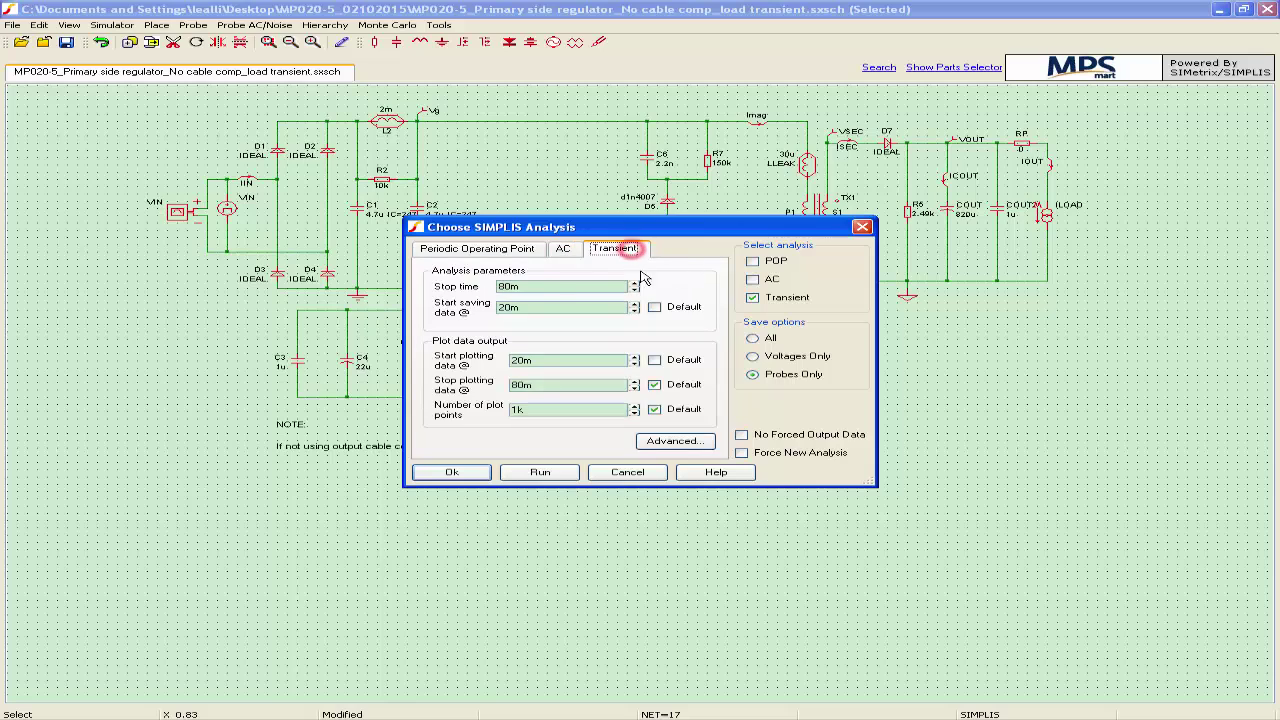
left_click(543, 307)
left_click(540, 472)
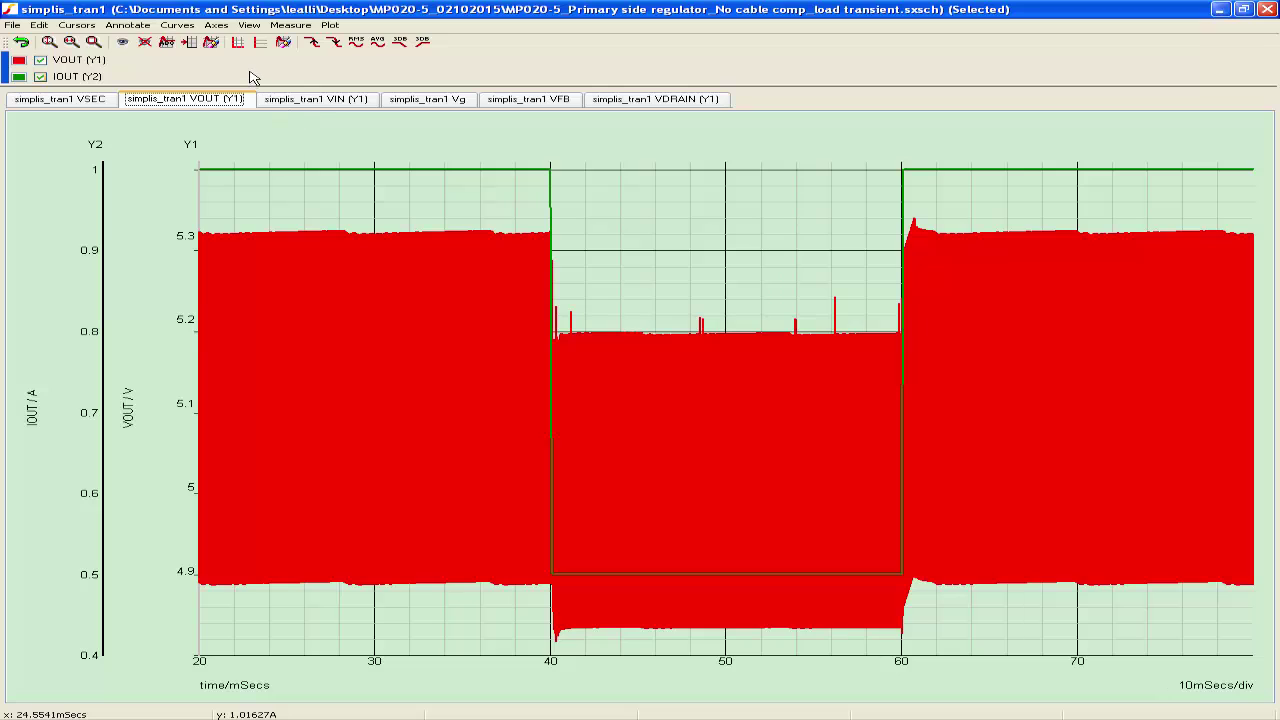
Step: Stack VOUT and IOUT into separate graphs and zoom VOUT to about 27.64–27.79 ms
left_click(177, 25)
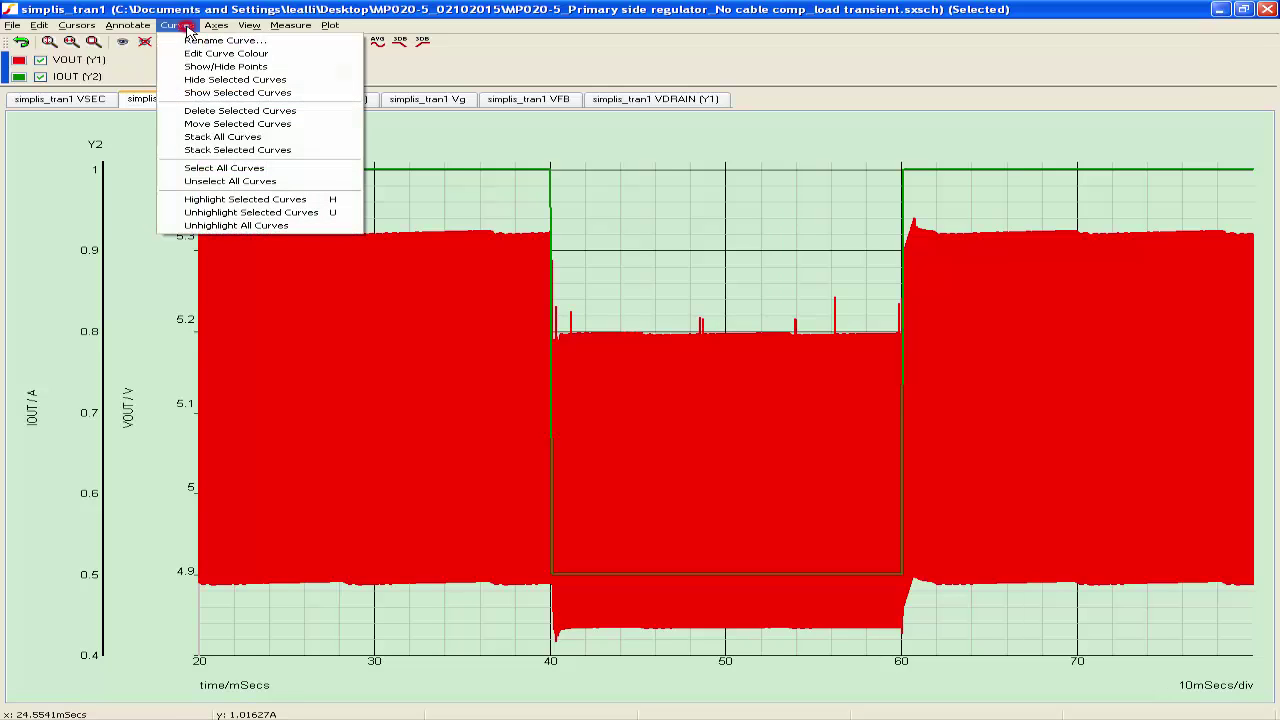
left_click(200, 137)
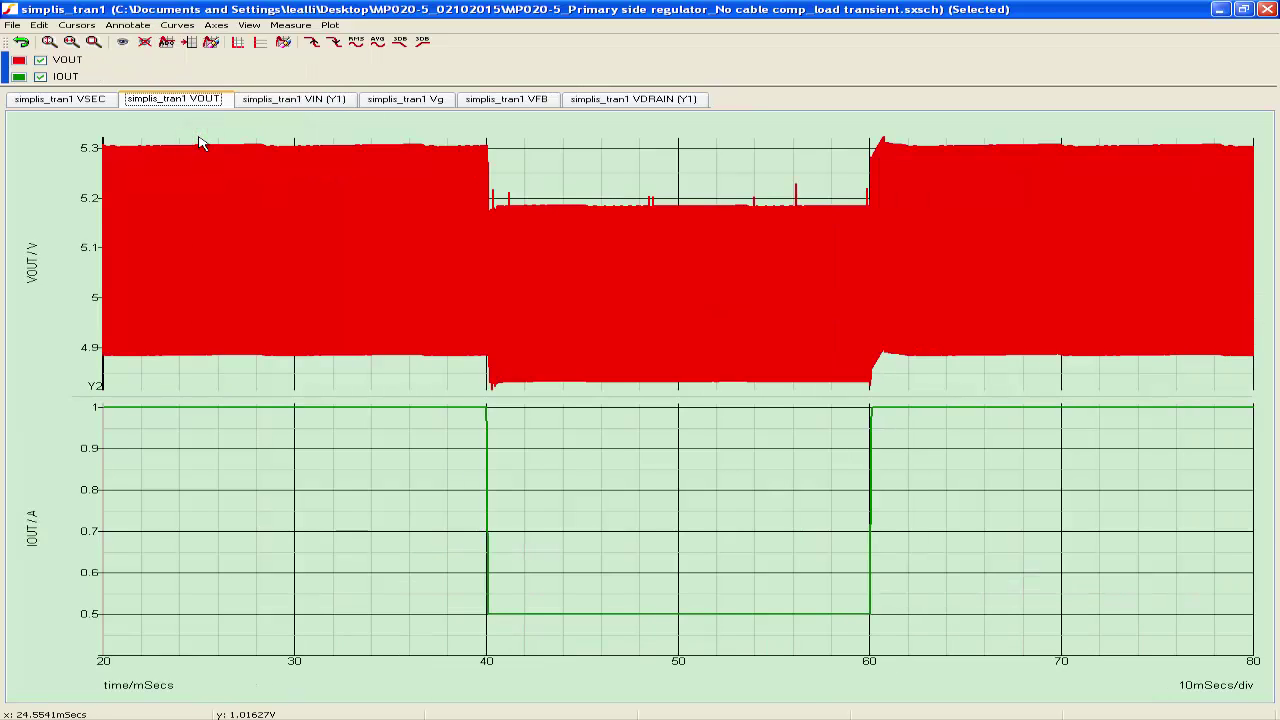
left_click_drag(245, 140, 261, 362)
left_click_drag(327, 140, 486, 380)
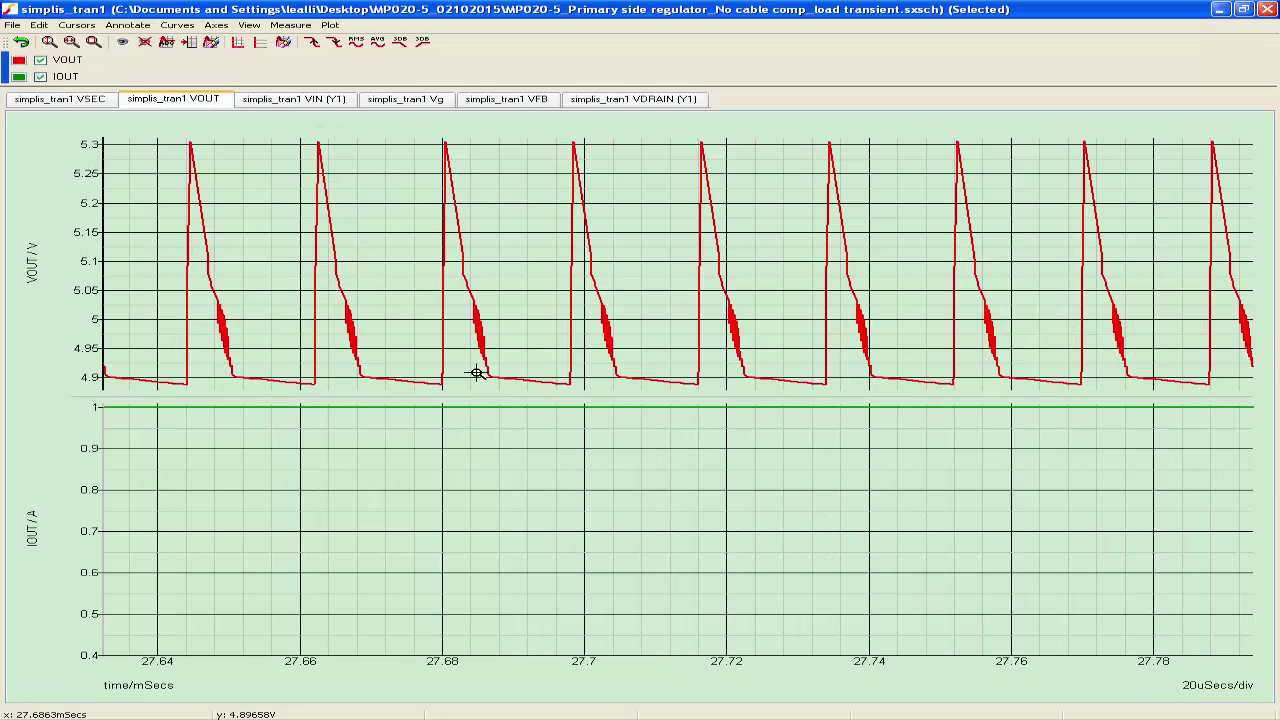
Step: Browse the full Measure > More Functions list, then close the measurement definition window
left_click(291, 25)
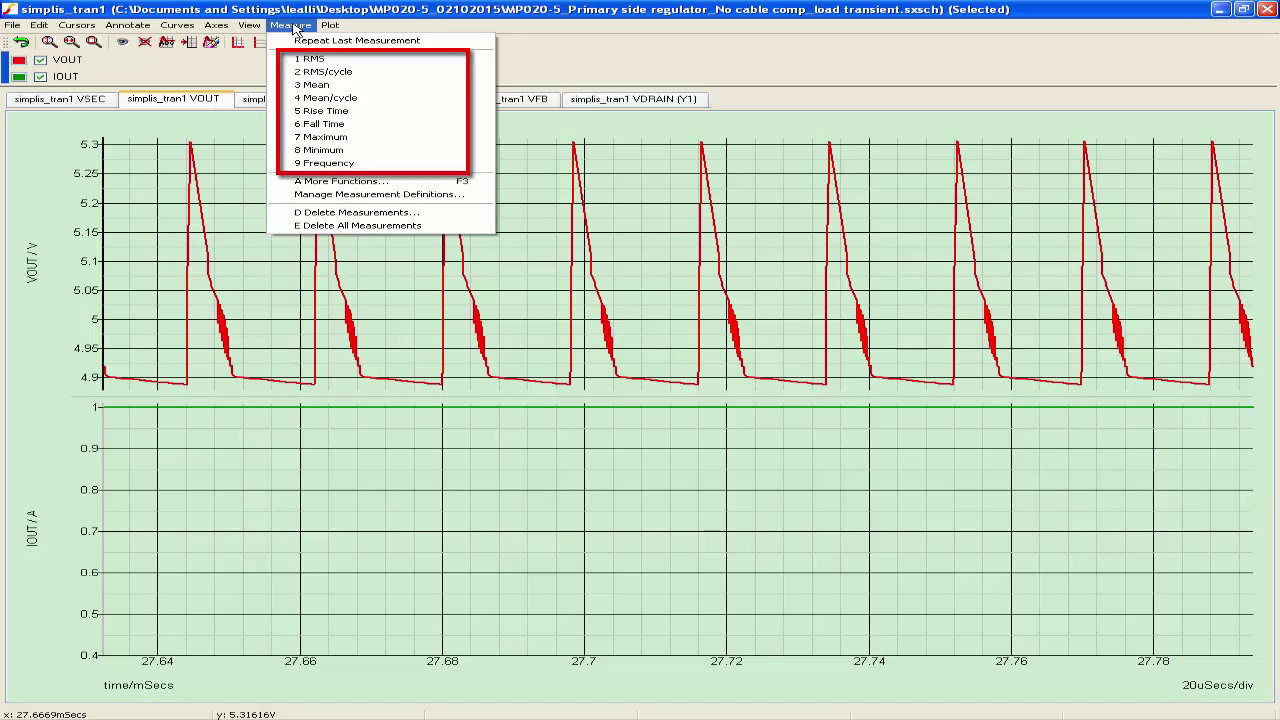
left_click(335, 183)
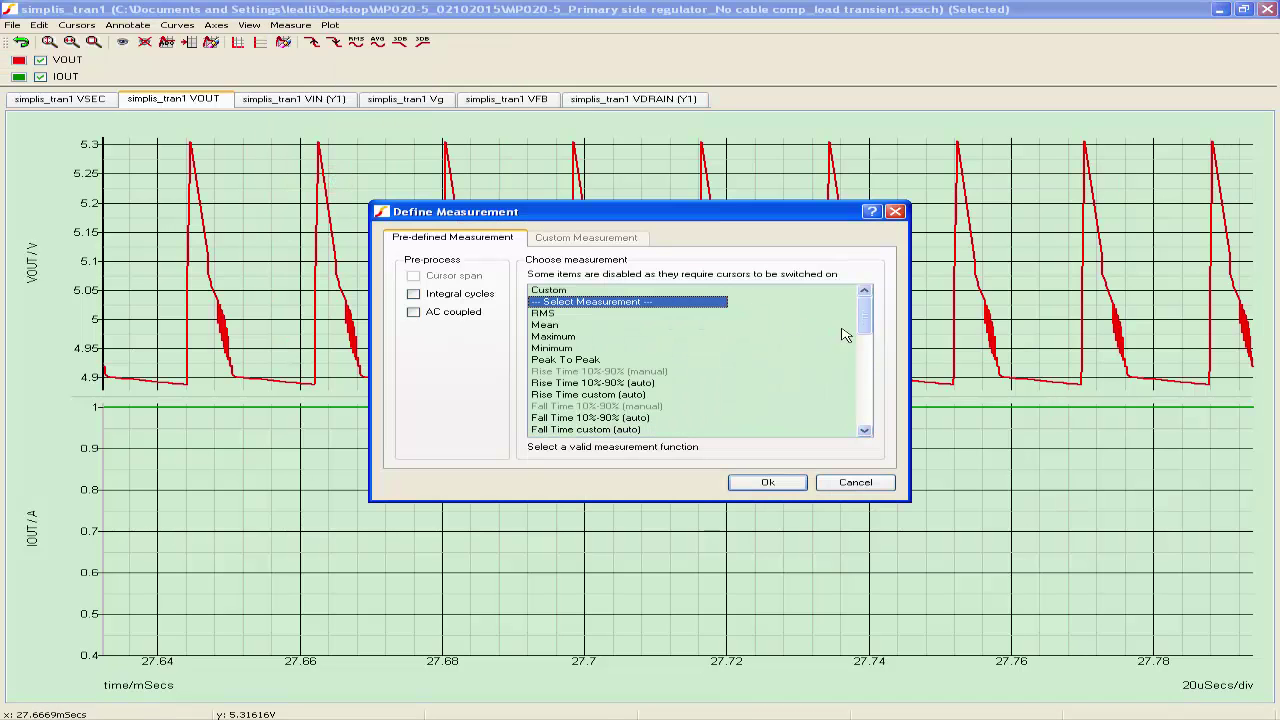
left_click_drag(865, 318, 867, 415)
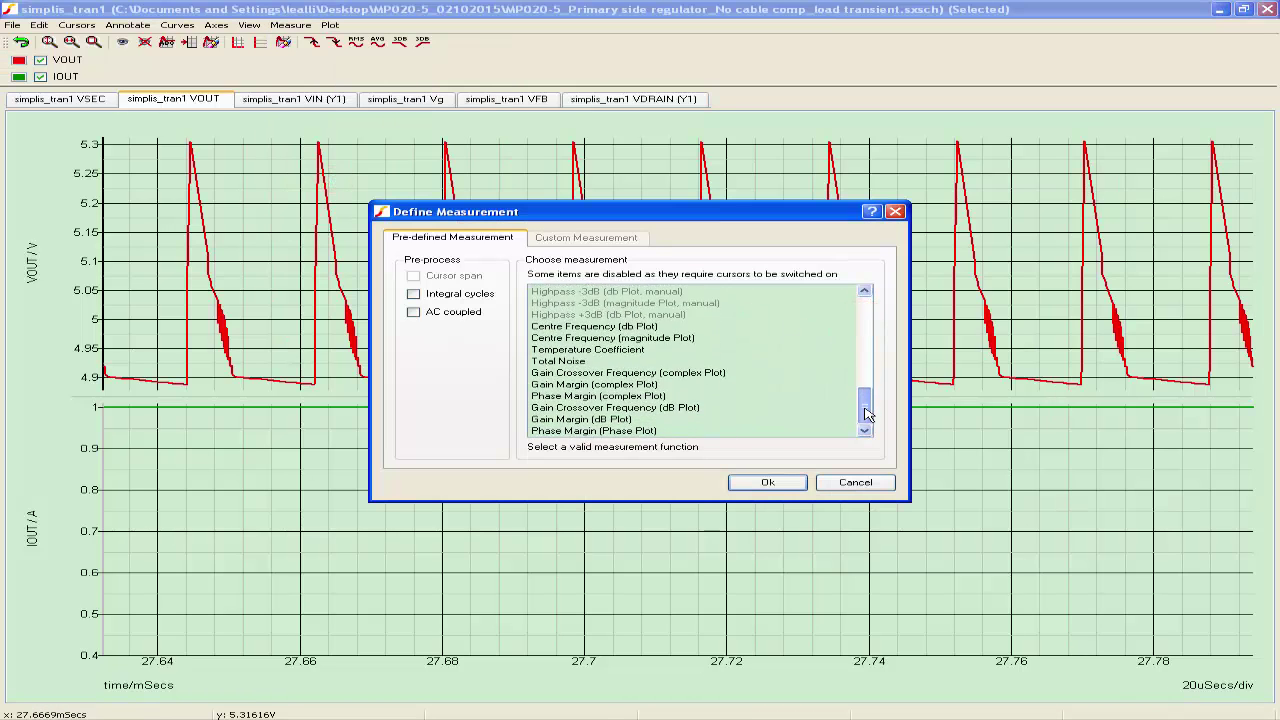
scroll(858, 422, "up", 10)
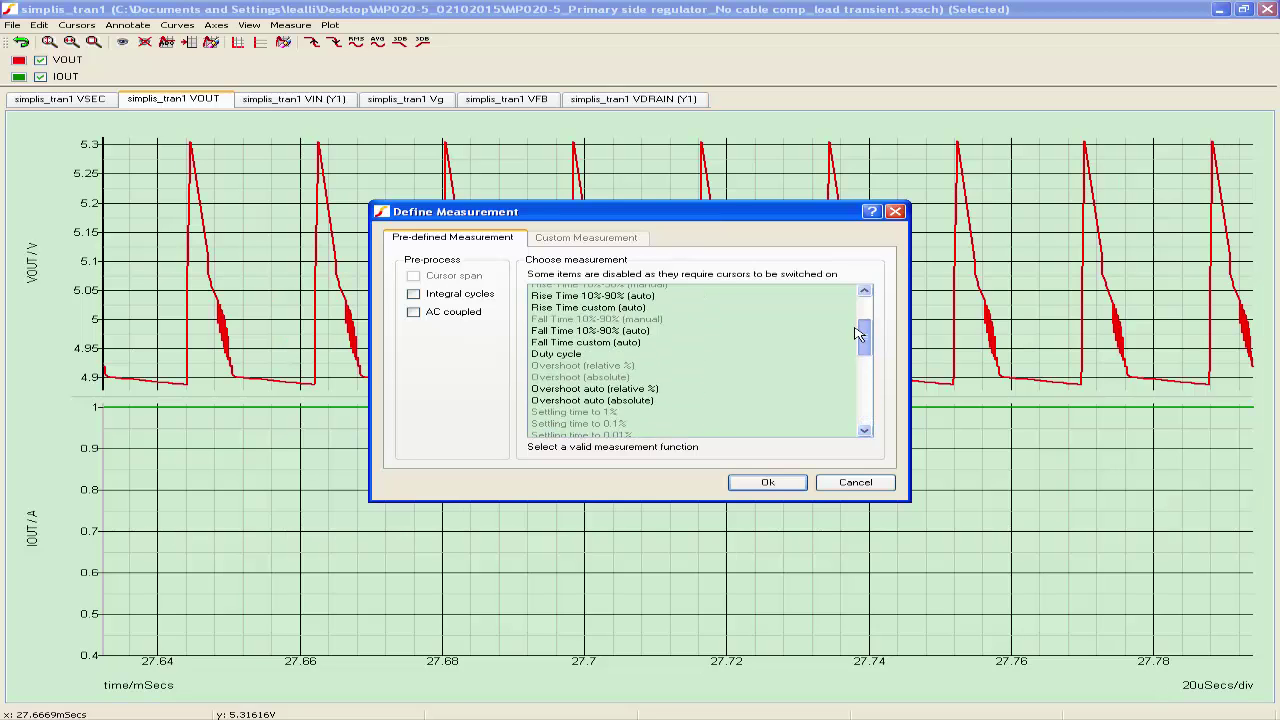
left_click(788, 484)
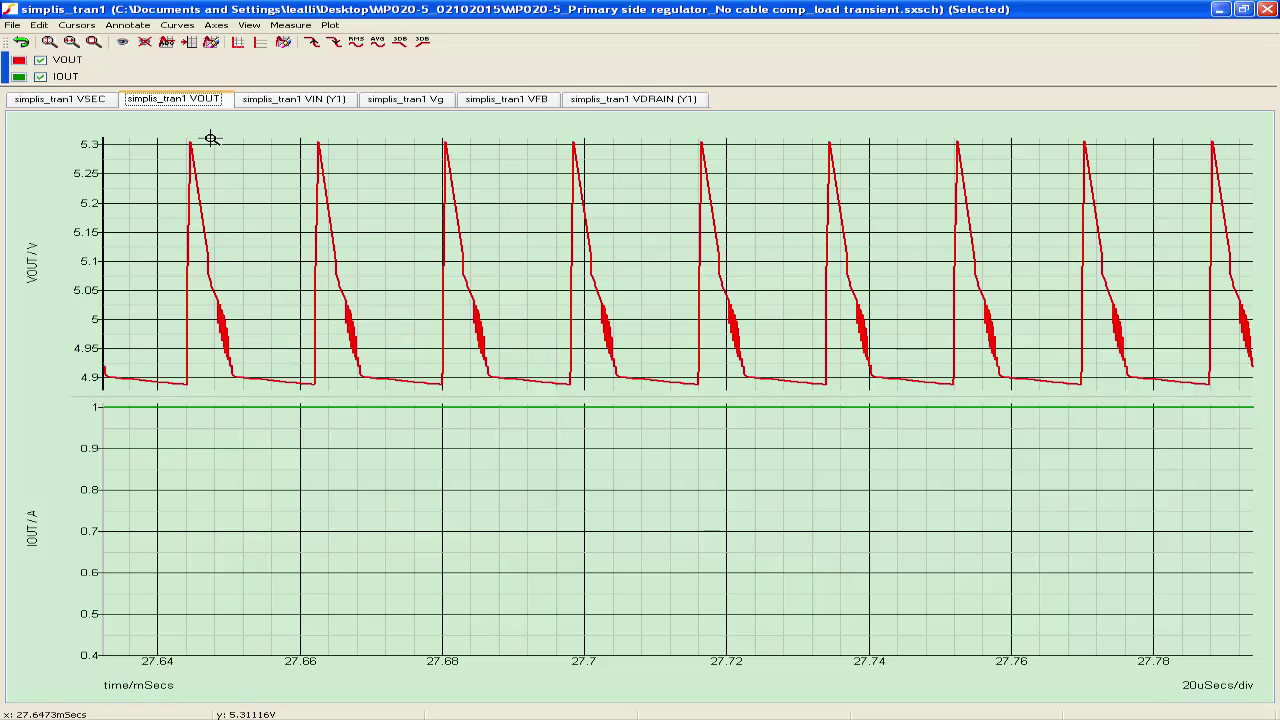
left_click(76, 24)
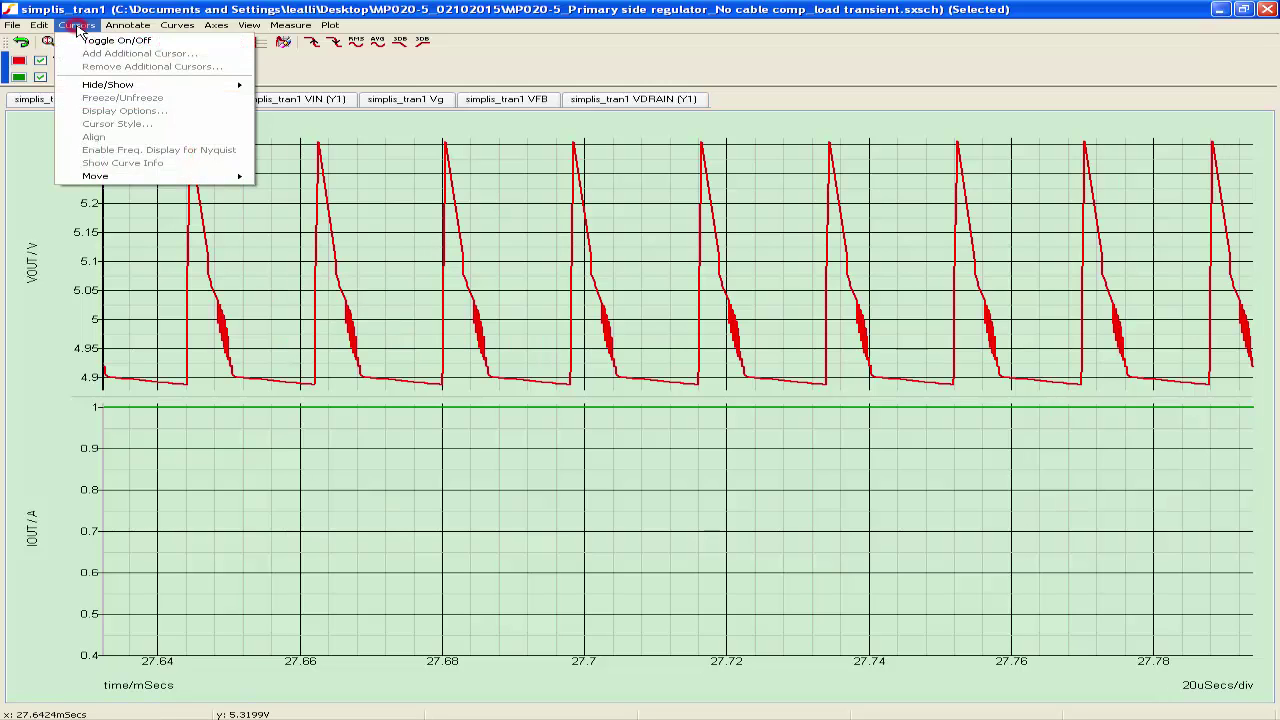
Step: Place the REF and A cursors on a VOUT ripple peak and trough, measuring about 418 mV
left_click(77, 42)
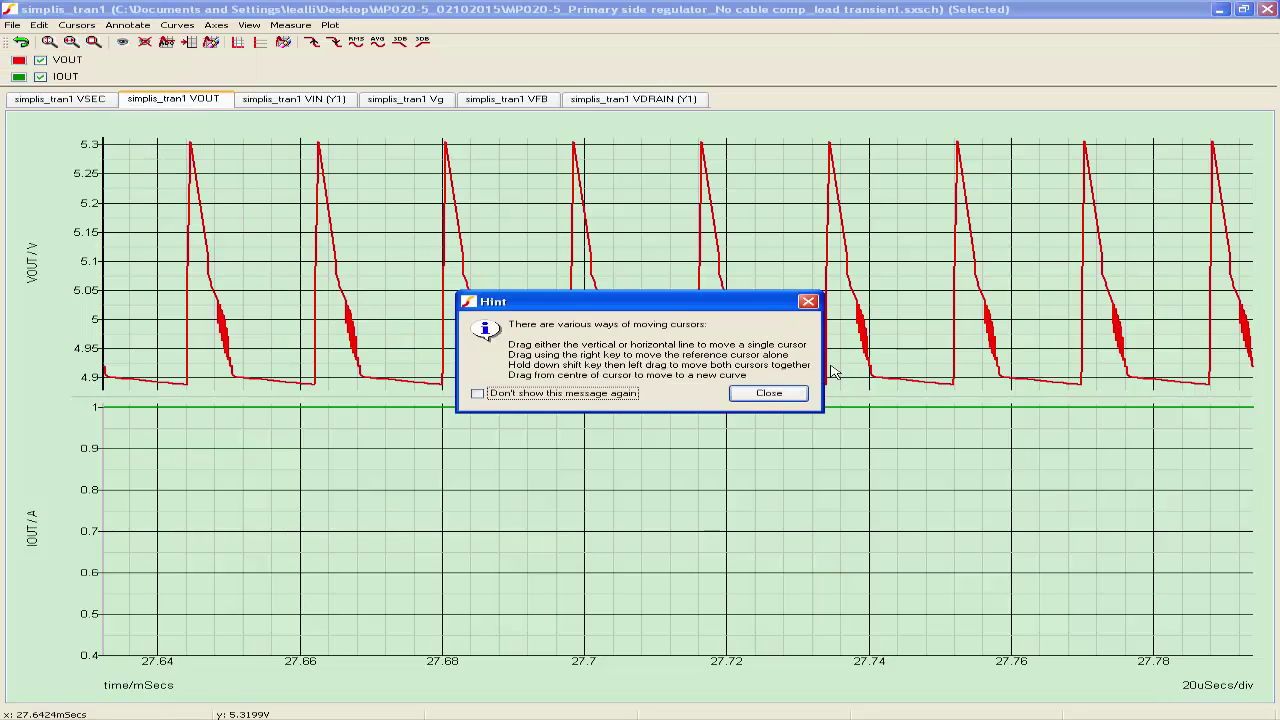
left_click(785, 392)
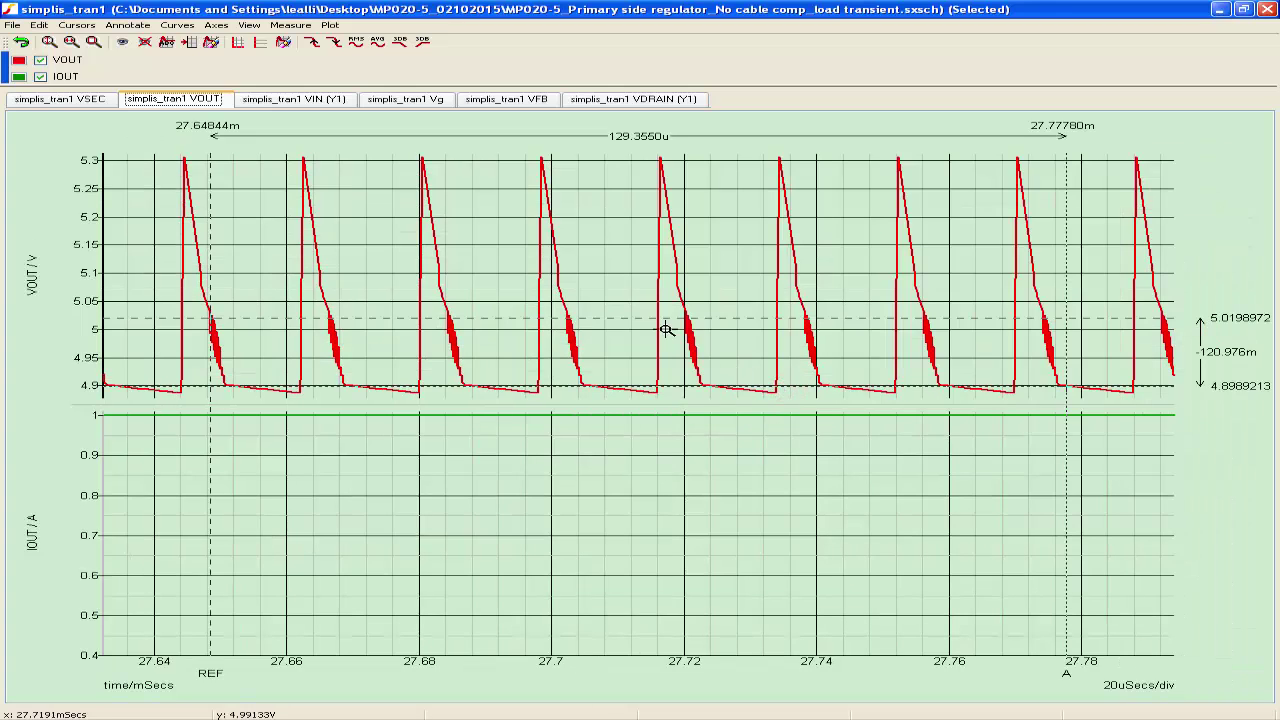
left_click_drag(643, 318, 586, 157)
left_click_drag(565, 386, 560, 396)
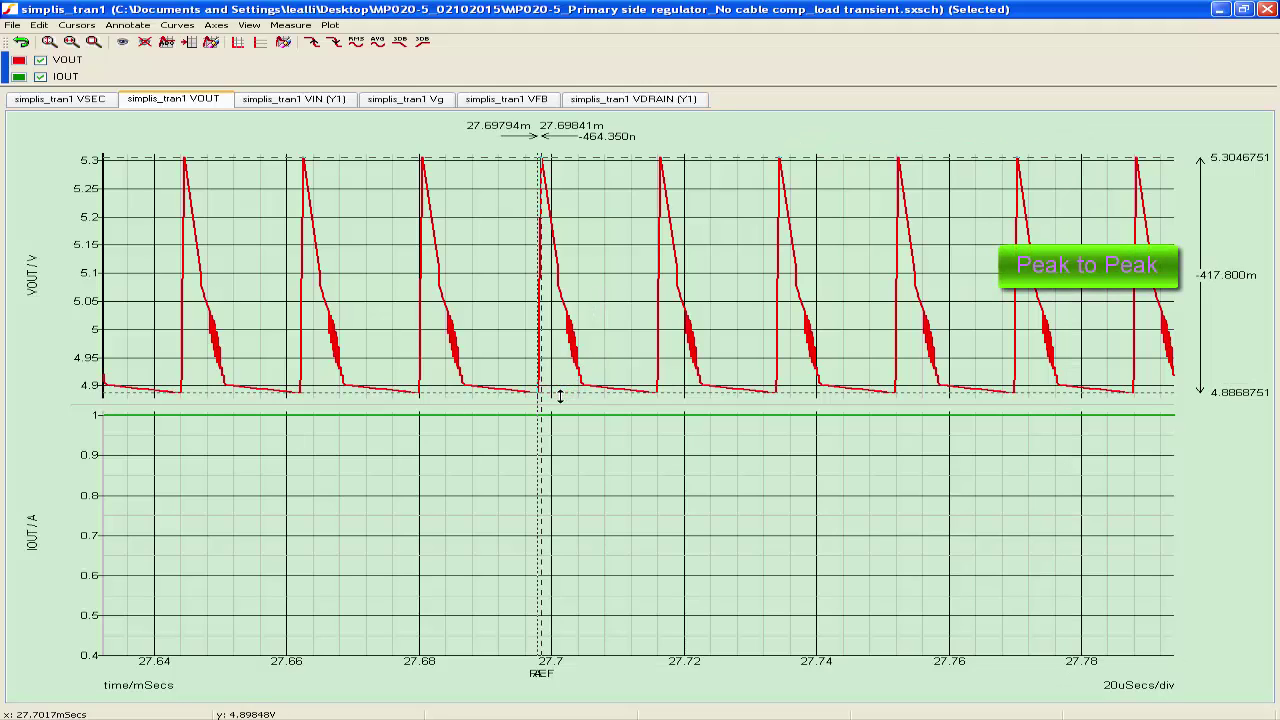
left_click_drag(540, 338, 657, 346)
left_click_drag(540, 323, 536, 323)
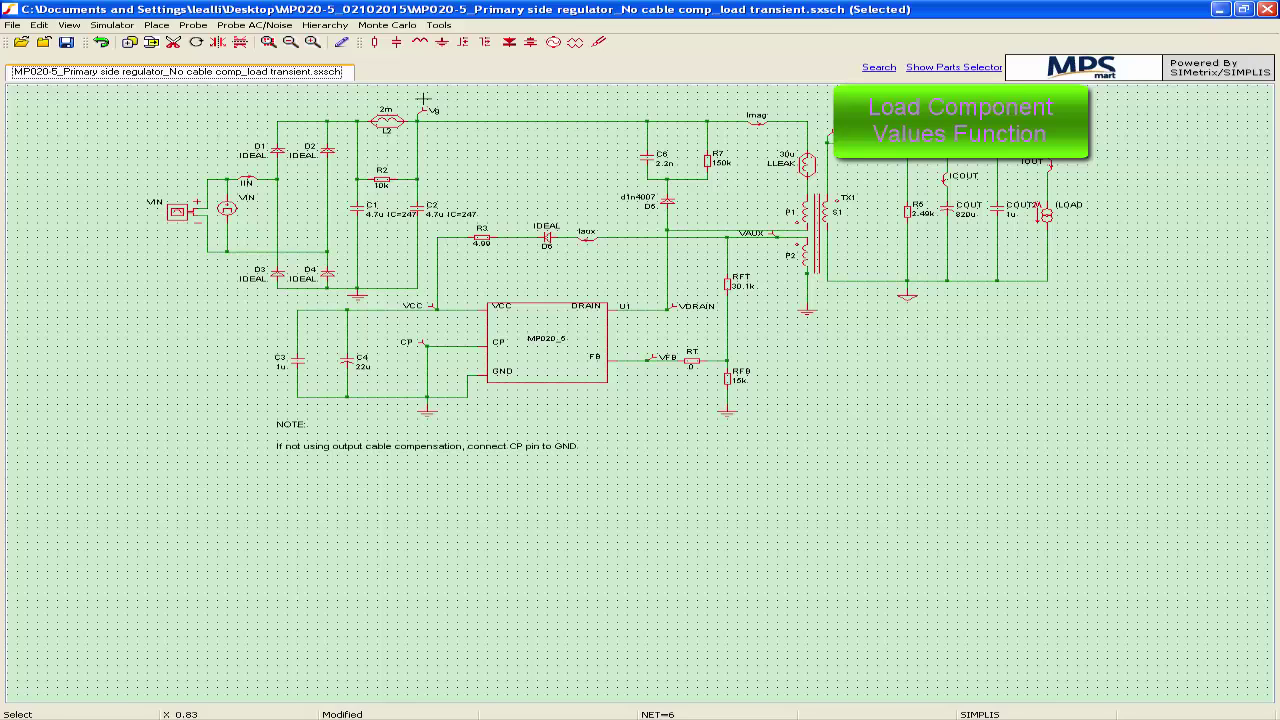
Step: Create and save 'No cable comp_load transient.compvalues.txt' from the schematic's component values
left_click(437, 26)
mouse_move(578, 55)
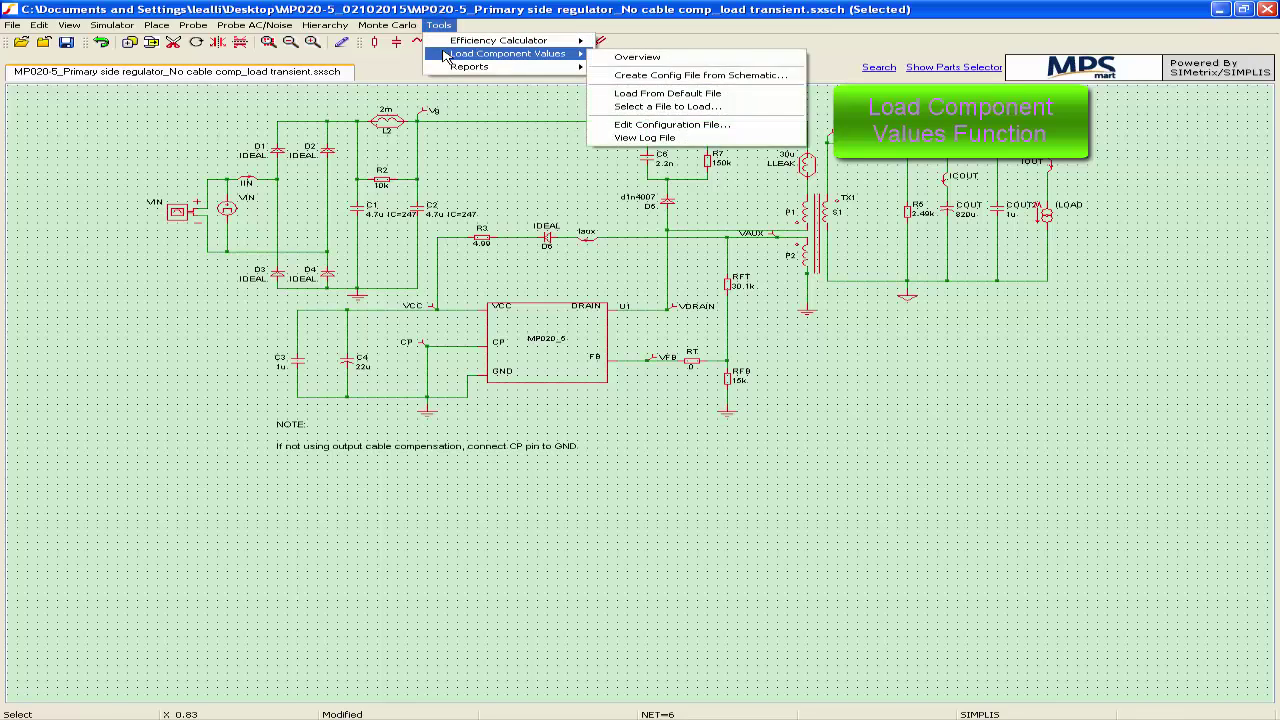
left_click(614, 76)
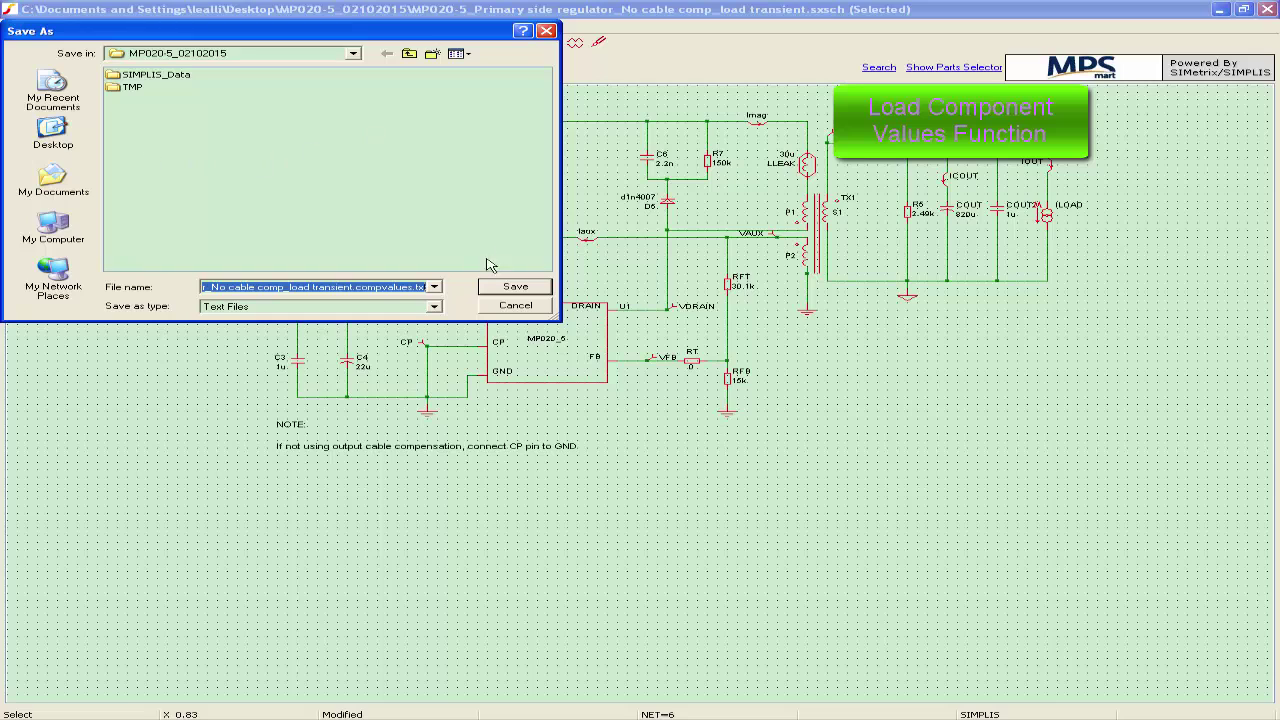
left_click(502, 288)
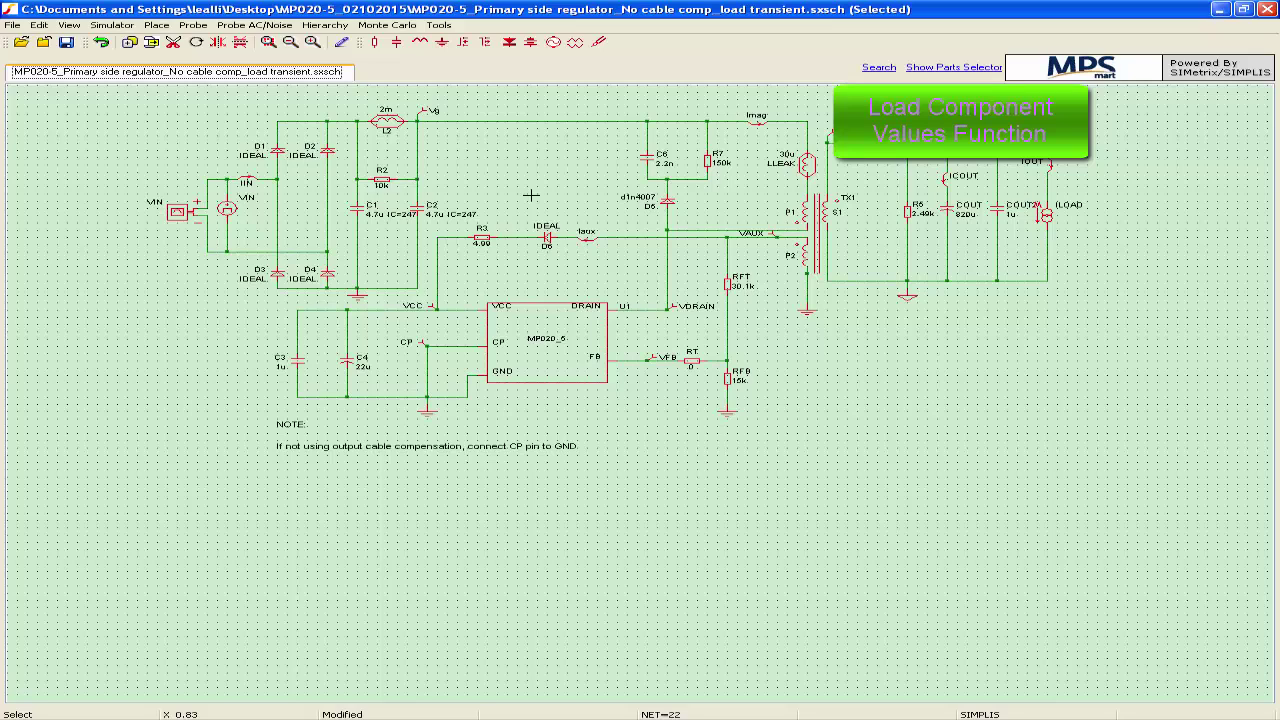
left_click(439, 25)
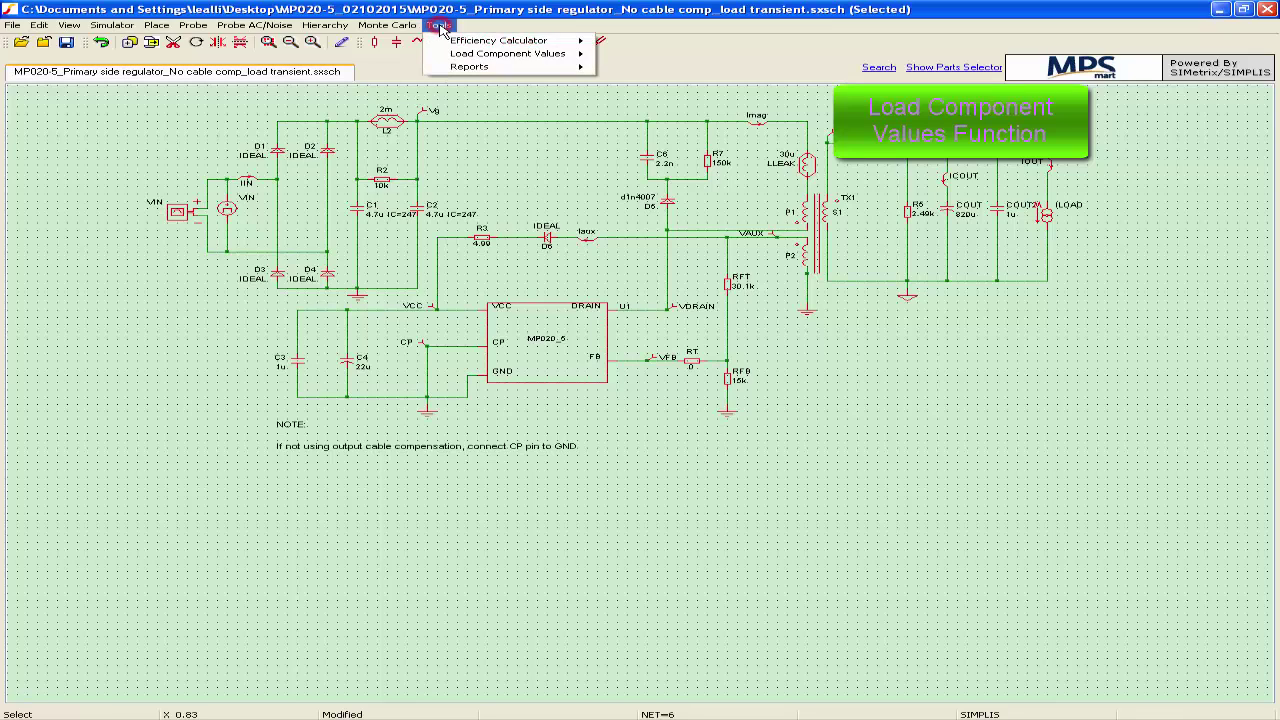
mouse_move(441, 55)
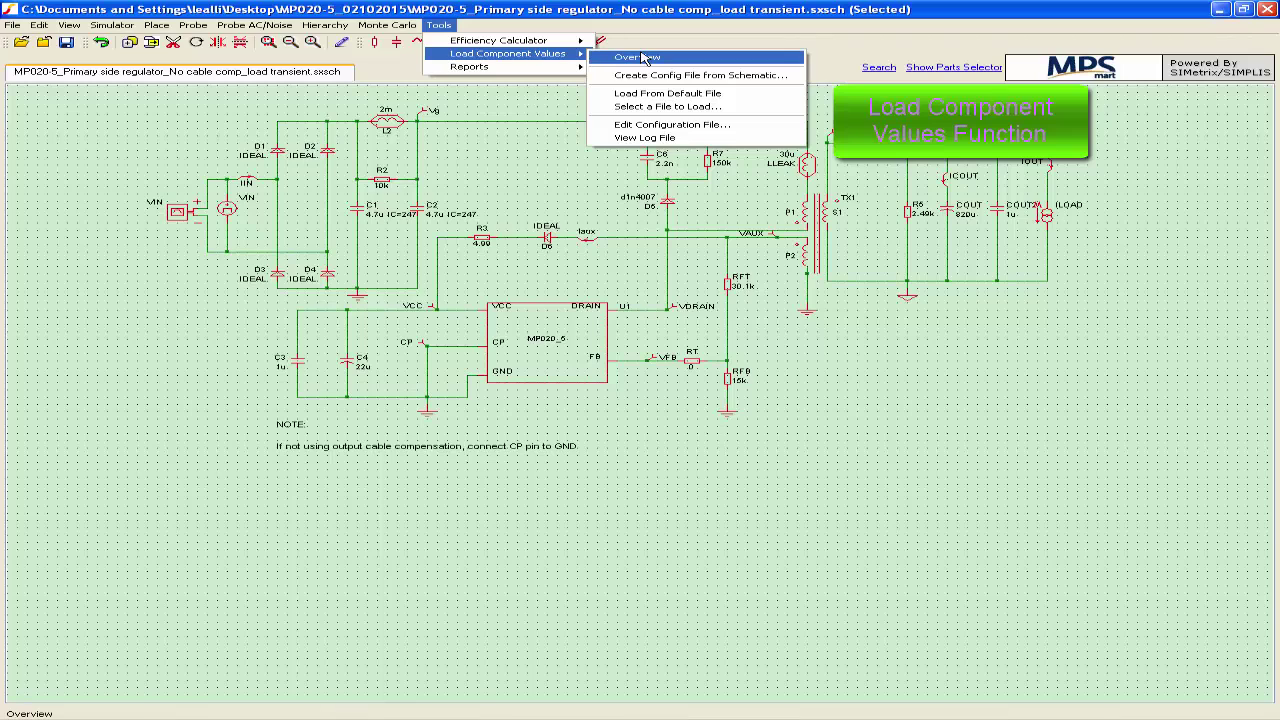